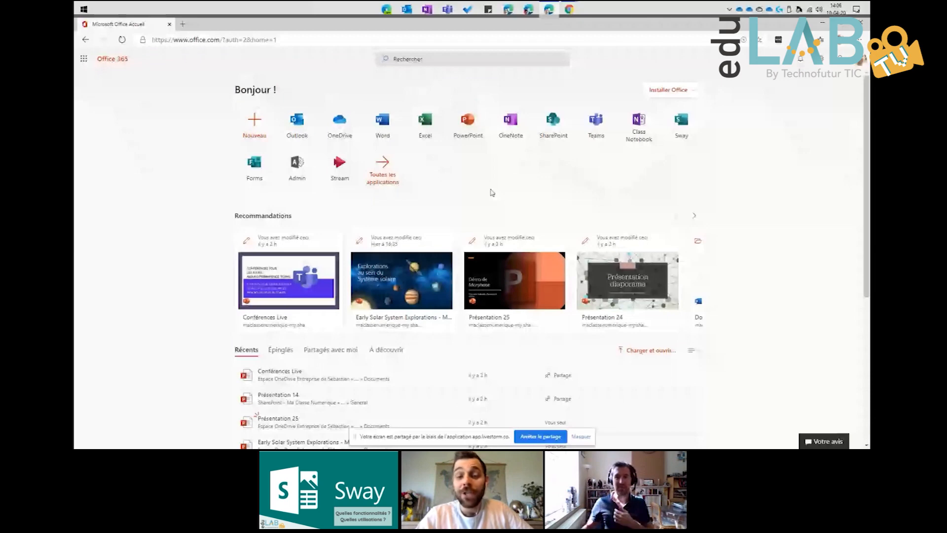
Step: Open the Sway start page from the Office 365 home page
mouse_move(569, 9)
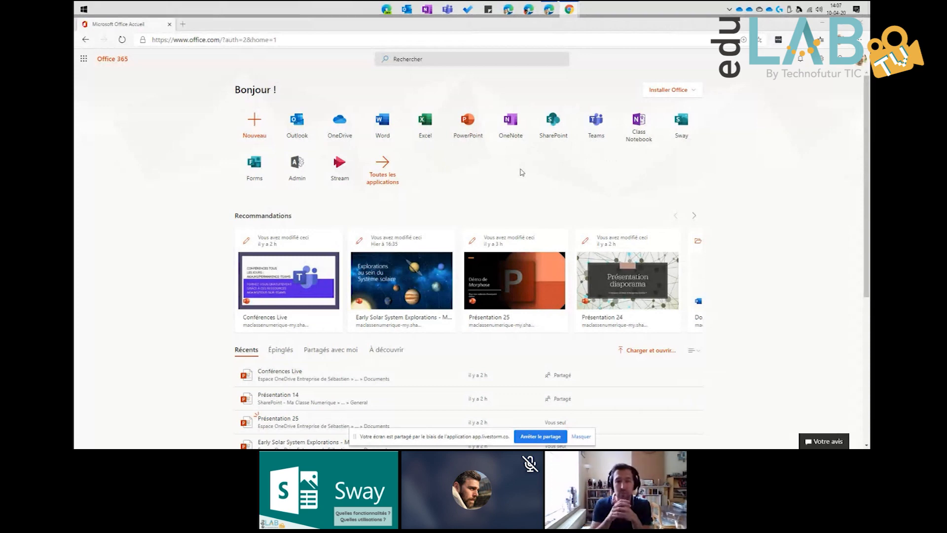
left_click(682, 127)
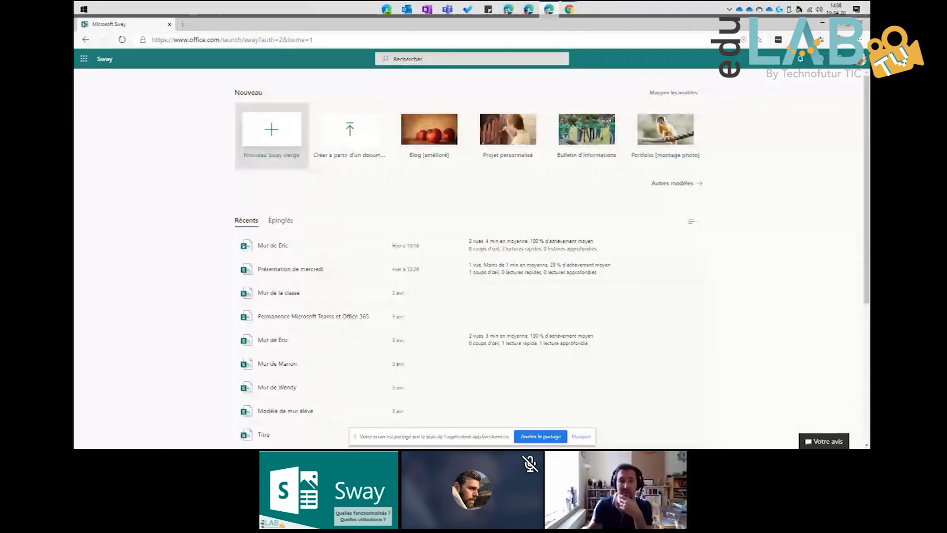
left_click(844, 22)
left_click_drag(270, 52, 425, 38)
double_click(425, 39)
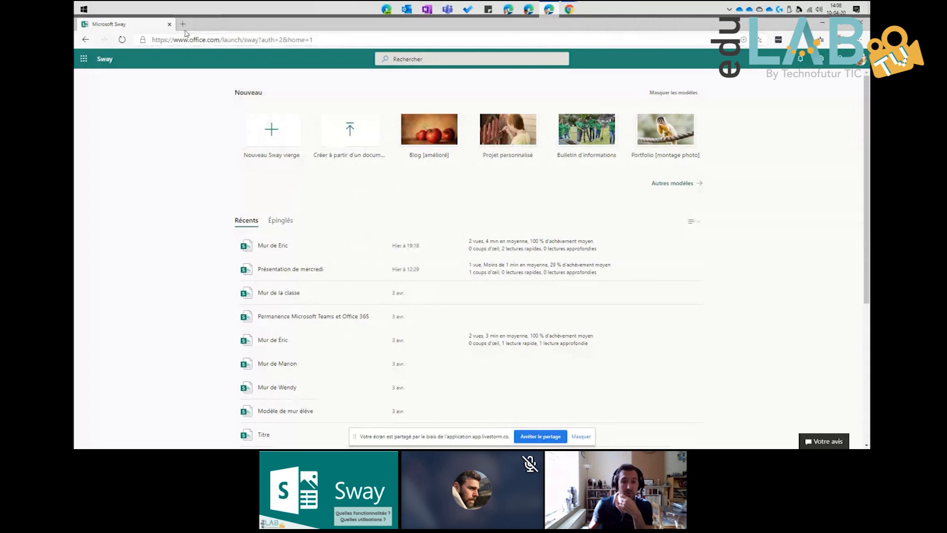
Step: Open the most recent student wall from the recent Sways list and skim it down to Chapitre 2
scroll(296, 177, "down", 1)
scroll(296, 178, "up", 1)
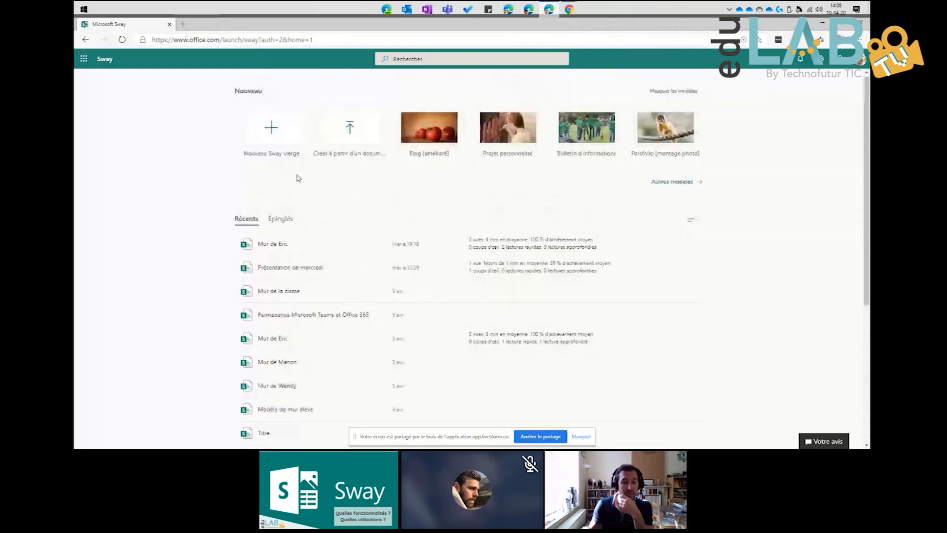
left_click(269, 251)
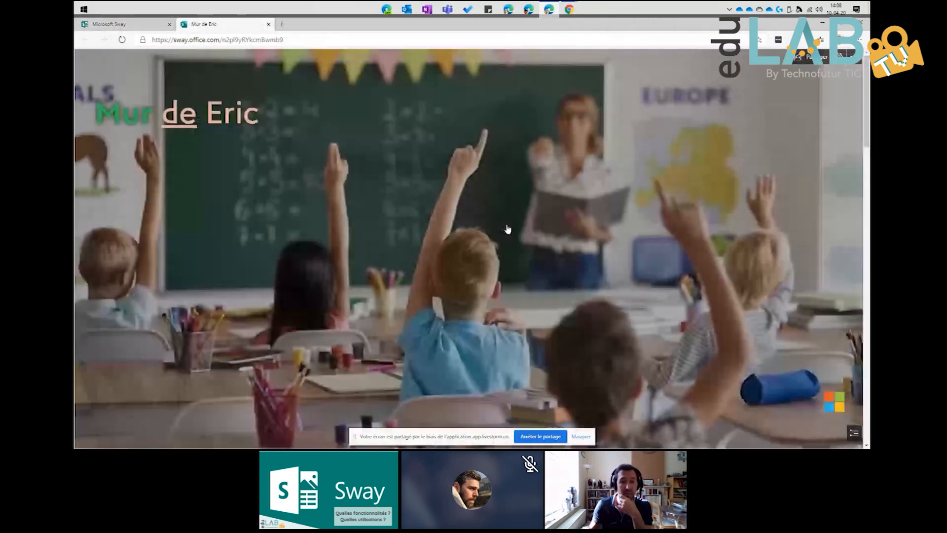
scroll(503, 227, "down", 3)
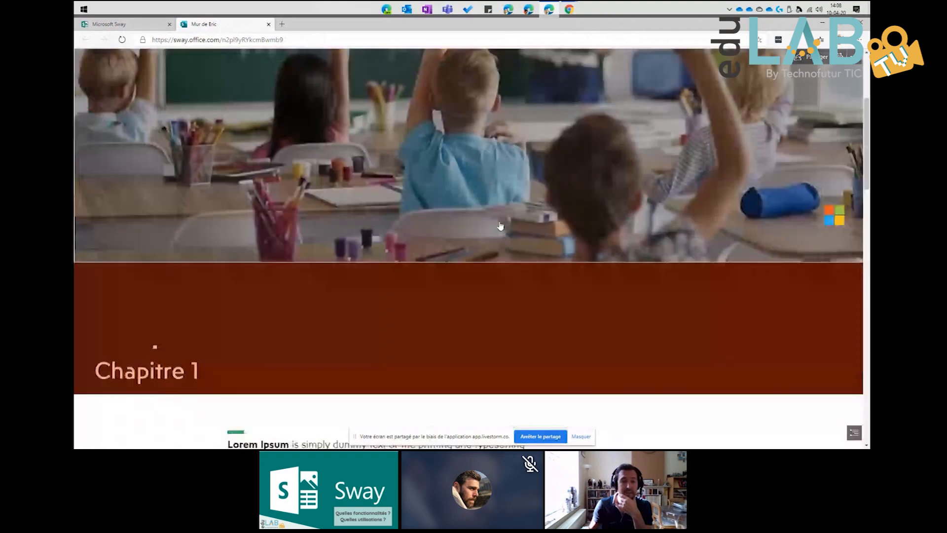
scroll(500, 226, "down", 5)
scroll(500, 226, "down", 10)
scroll(498, 223, "up", 4)
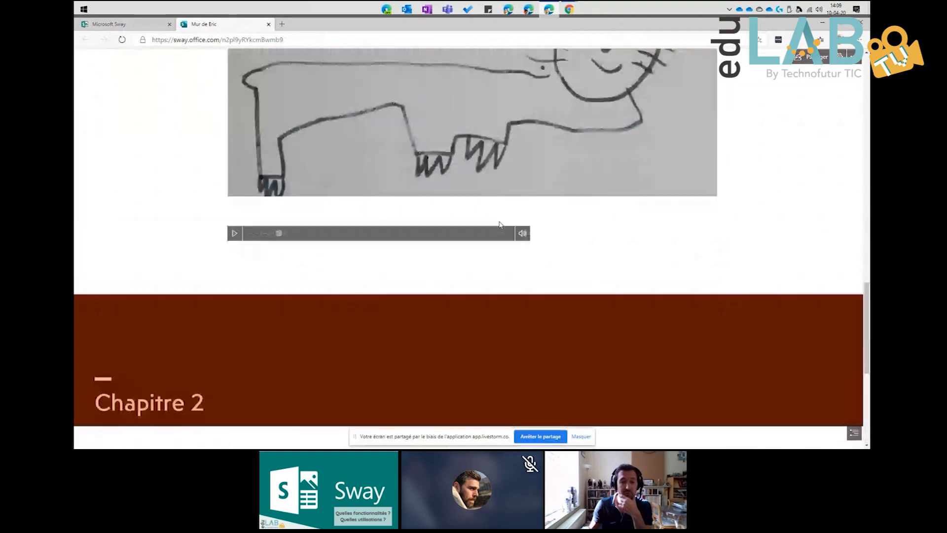
scroll(499, 224, "up", 10)
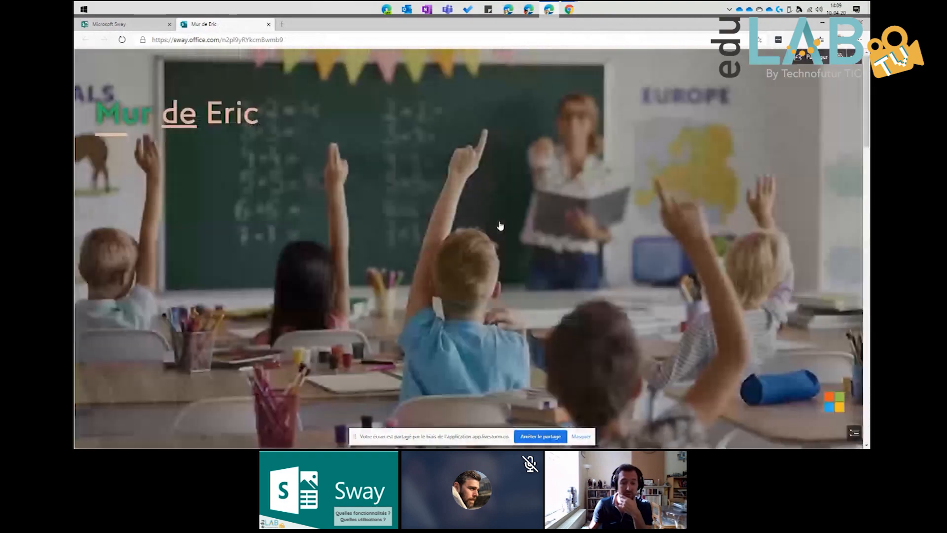
Step: Examine the wall's title banner, Chapitre 1 heading, formatted text, cat drawing and audio player
scroll(500, 226, "down", 3)
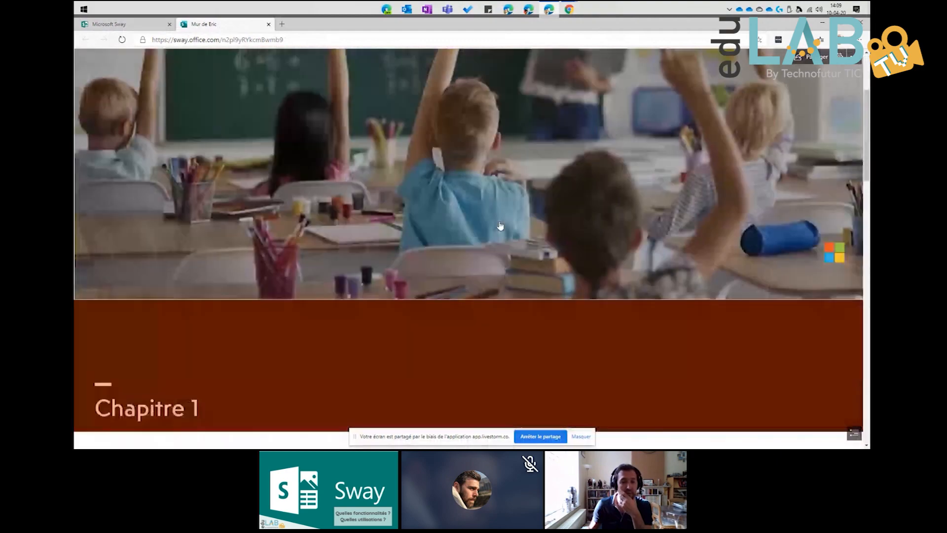
scroll(500, 225, "down", 3)
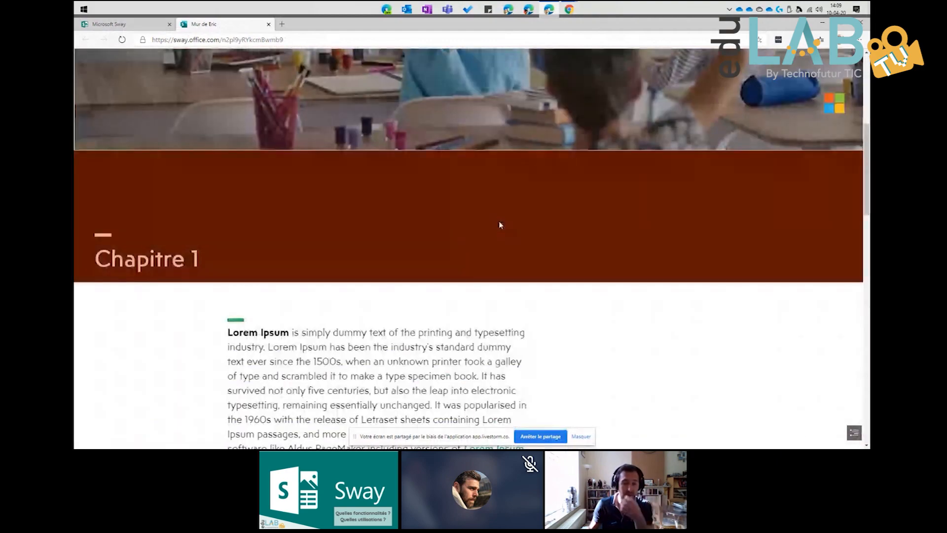
scroll(500, 225, "up", 5)
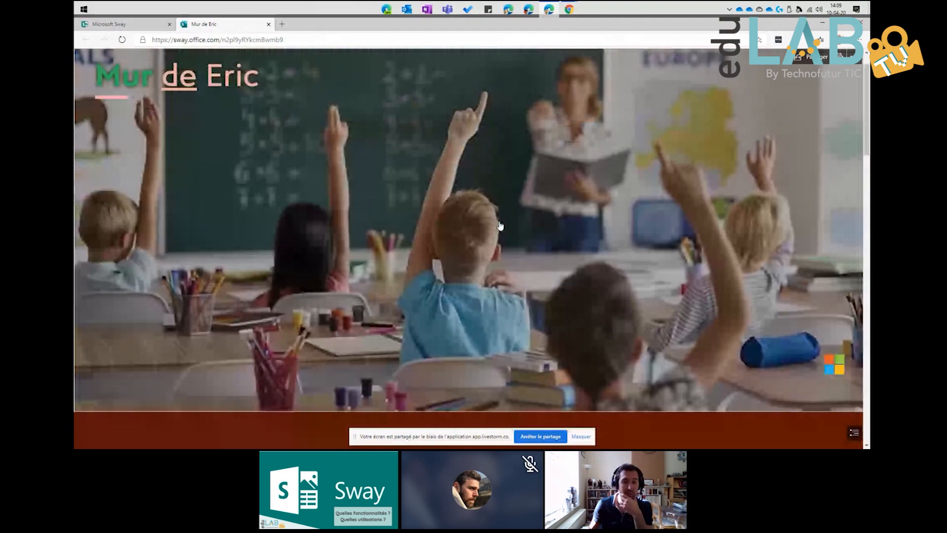
scroll(500, 226, "down", 4)
scroll(500, 226, "down", 8)
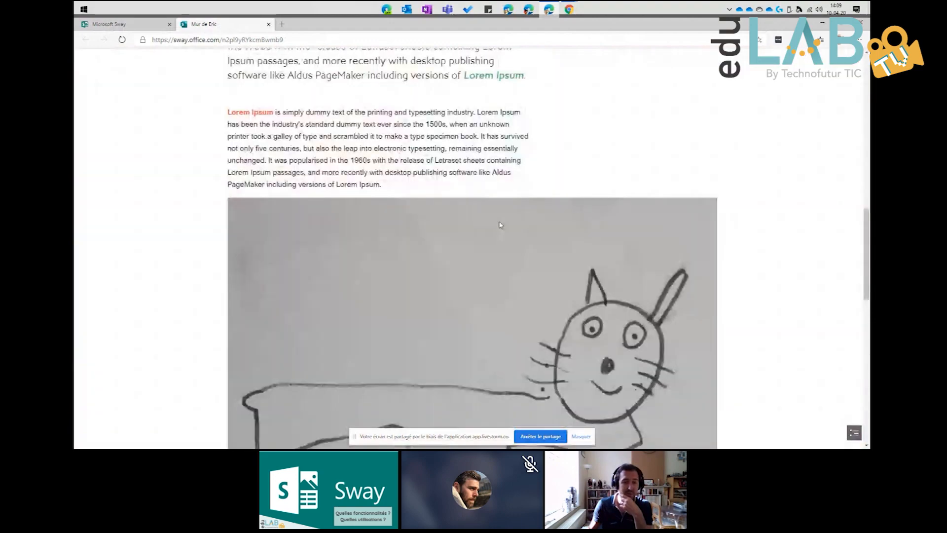
scroll(500, 225, "down", 10)
scroll(500, 225, "up", 15)
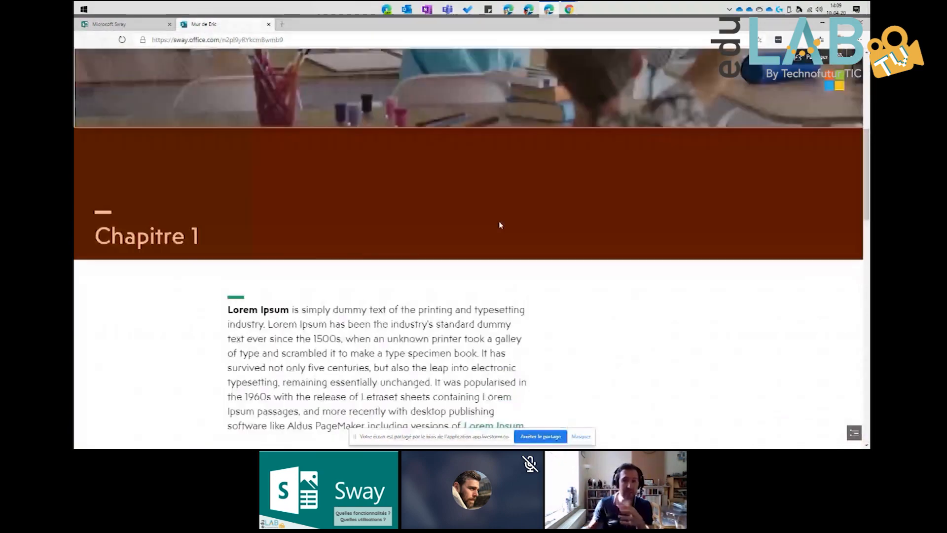
scroll(500, 226, "up", 5)
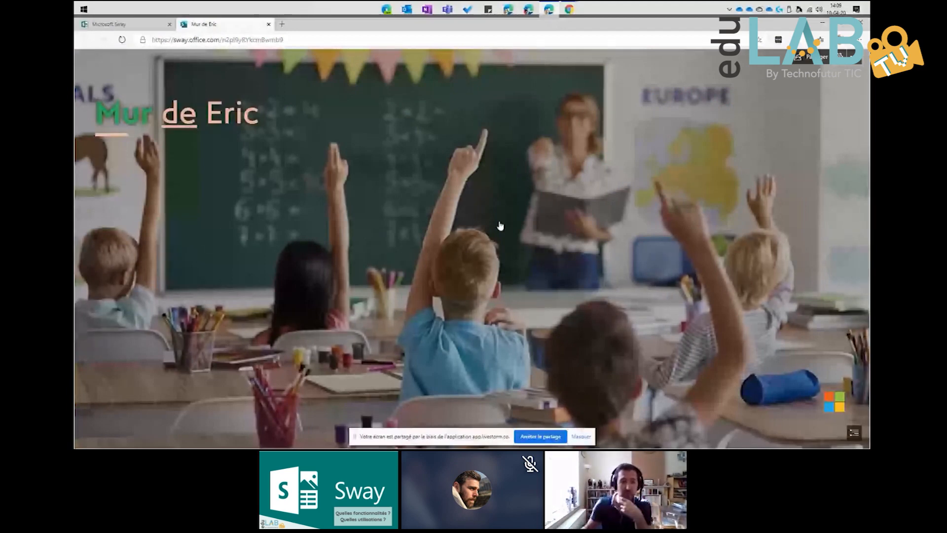
scroll(499, 225, "down", 5)
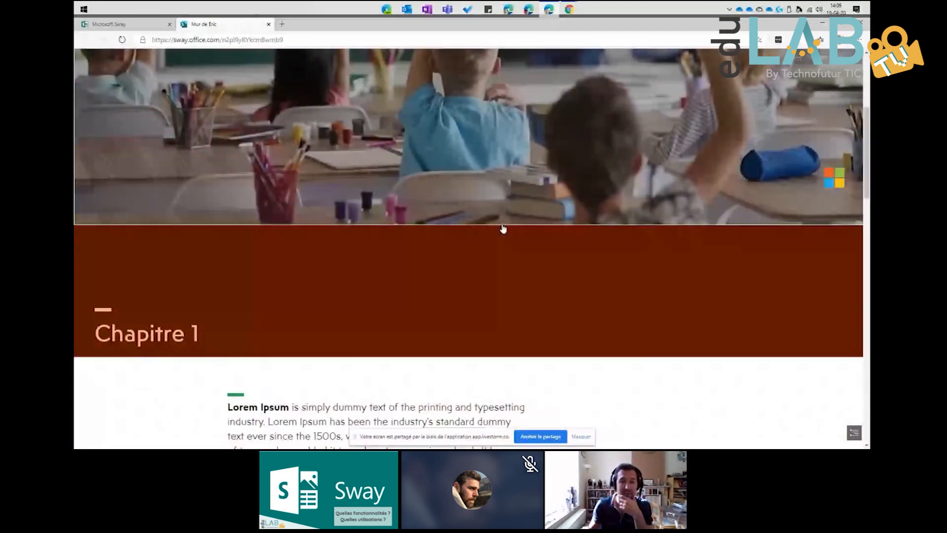
scroll(503, 228, "down", 10)
scroll(387, 215, "up", 5)
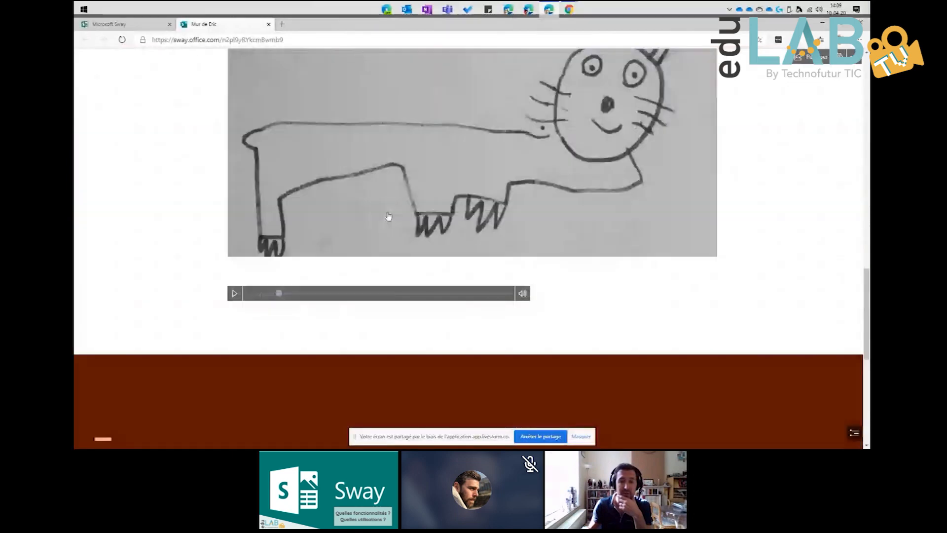
Step: View Chapitre 2 of the wall and flip through its stack of pictures
scroll(464, 217, "down", 2)
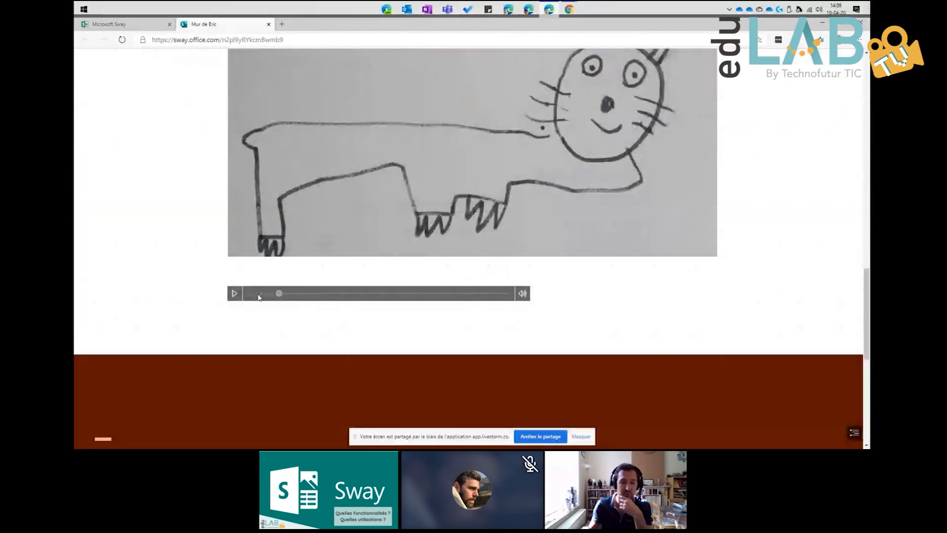
scroll(376, 270, "down", 3)
scroll(380, 188, "down", 3)
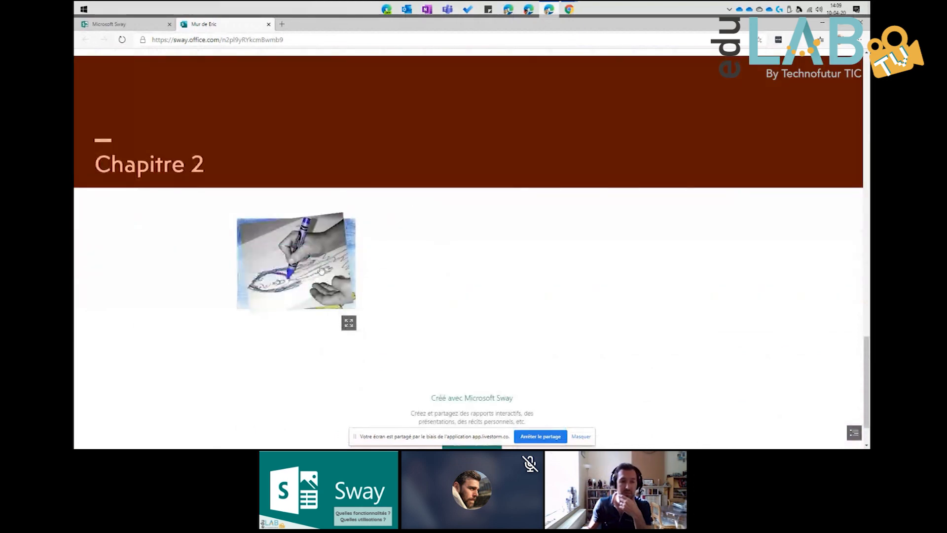
left_click(323, 272)
left_click(323, 271)
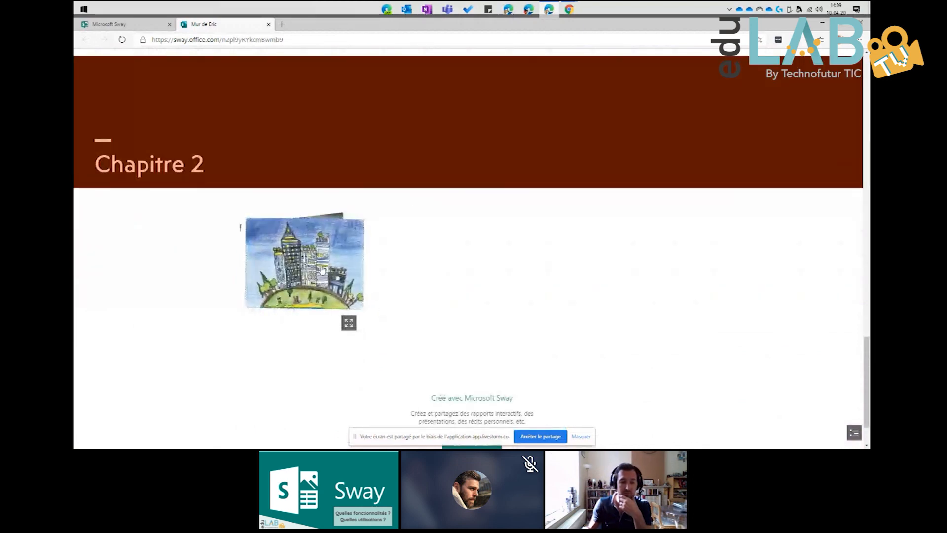
scroll(334, 261, "up", 5)
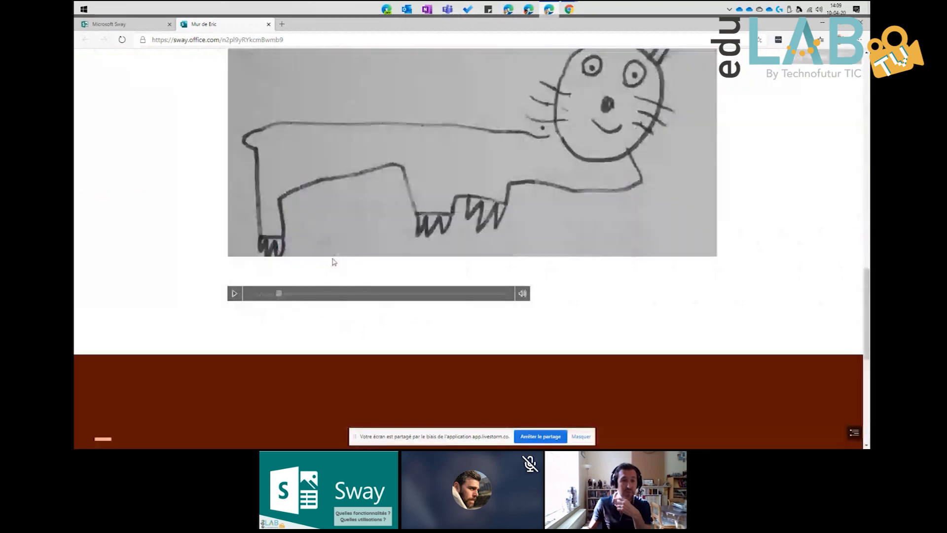
scroll(333, 261, "up", 4)
left_click(282, 24)
type("ht")
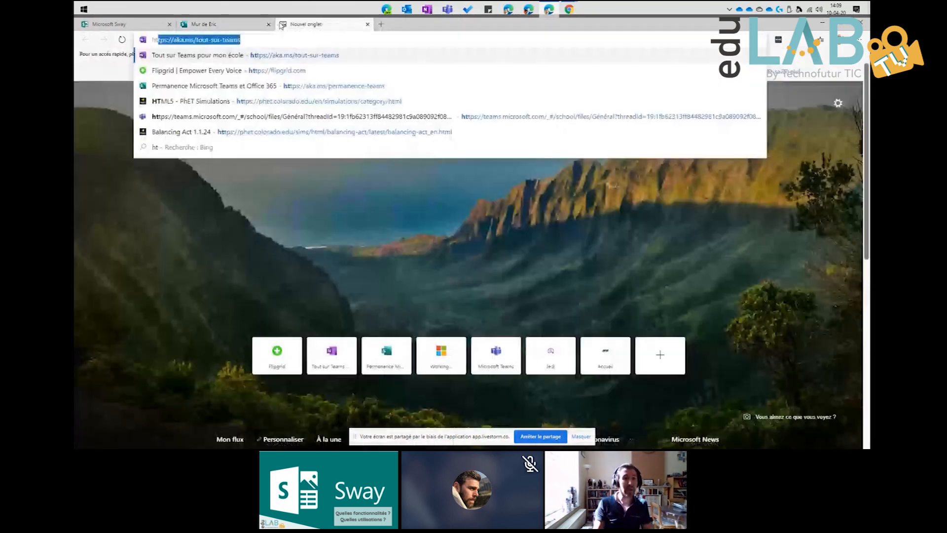
type("tps://aka.ms/")
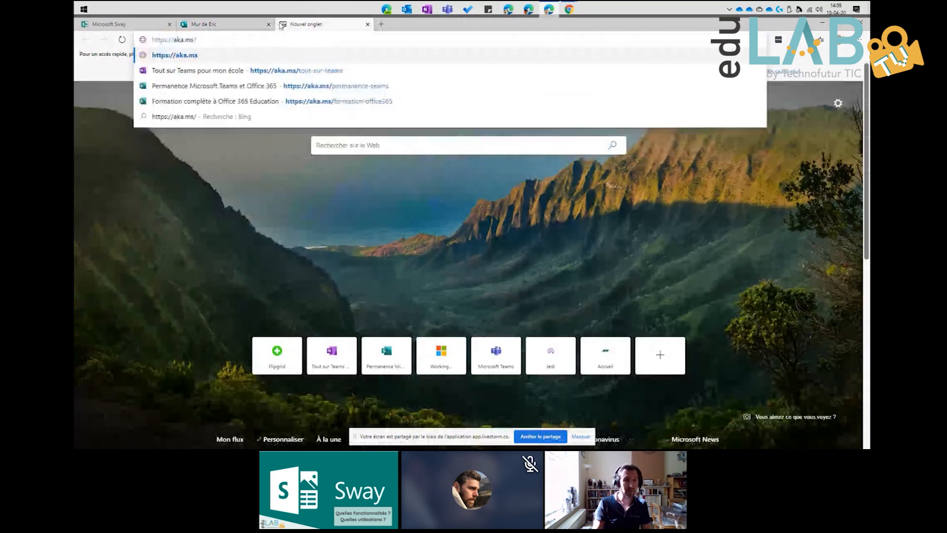
type("p")
key("Return")
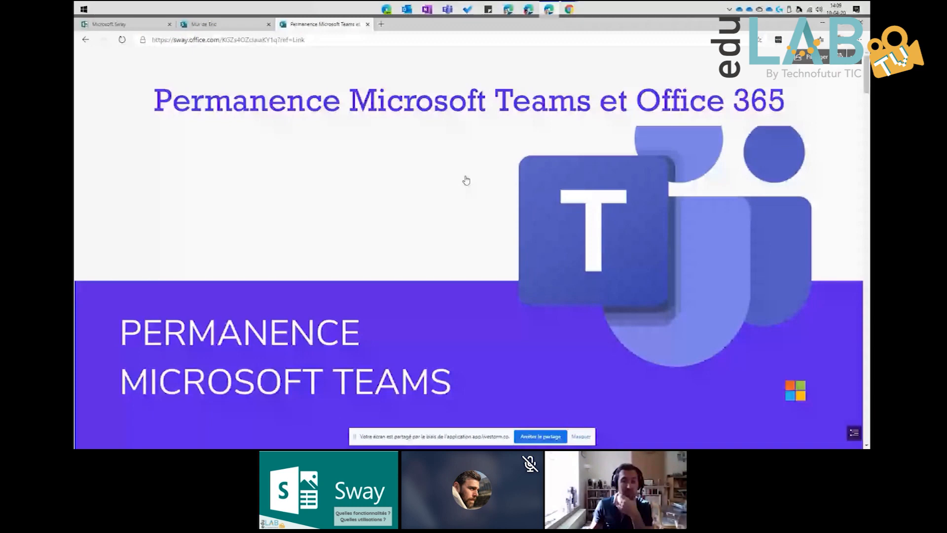
Step: Examine the Permanence Microsoft Teams et Office 365 Sway, including its daily session schedules, embedded Flipgrid and tool descriptions
scroll(466, 180, "down", 5)
scroll(466, 180, "down", 5)
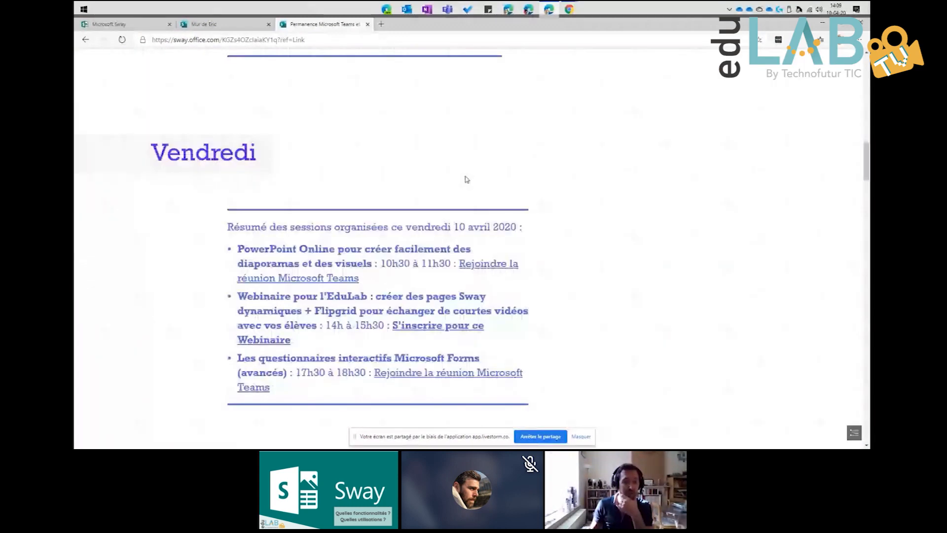
scroll(466, 179, "down", 3)
scroll(466, 179, "down", 10)
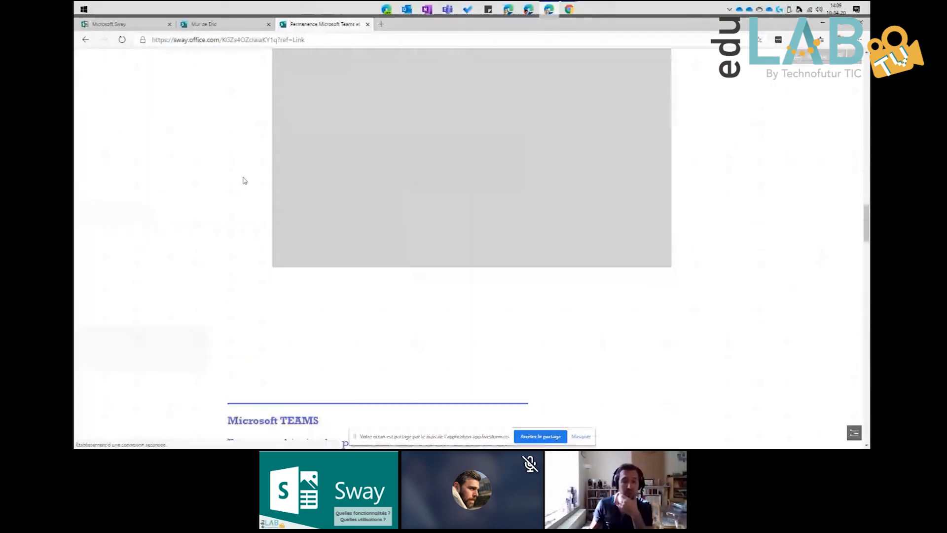
scroll(243, 180, "down", 8)
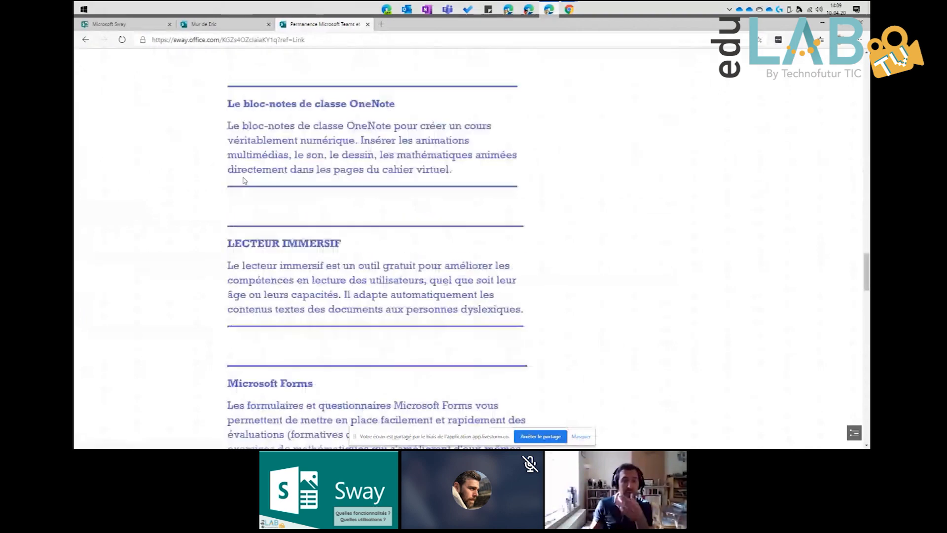
scroll(243, 181, "down", 6)
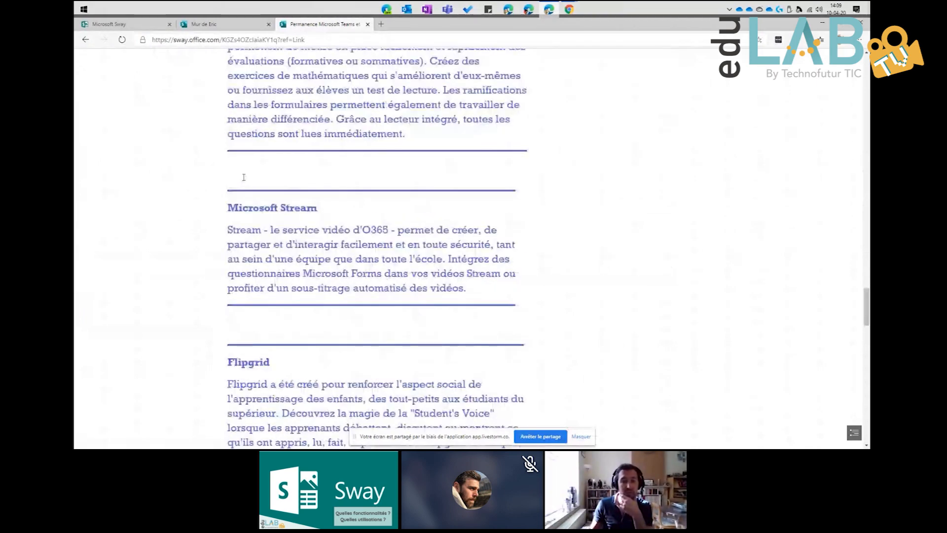
scroll(243, 177, "down", 5)
scroll(243, 180, "down", 6)
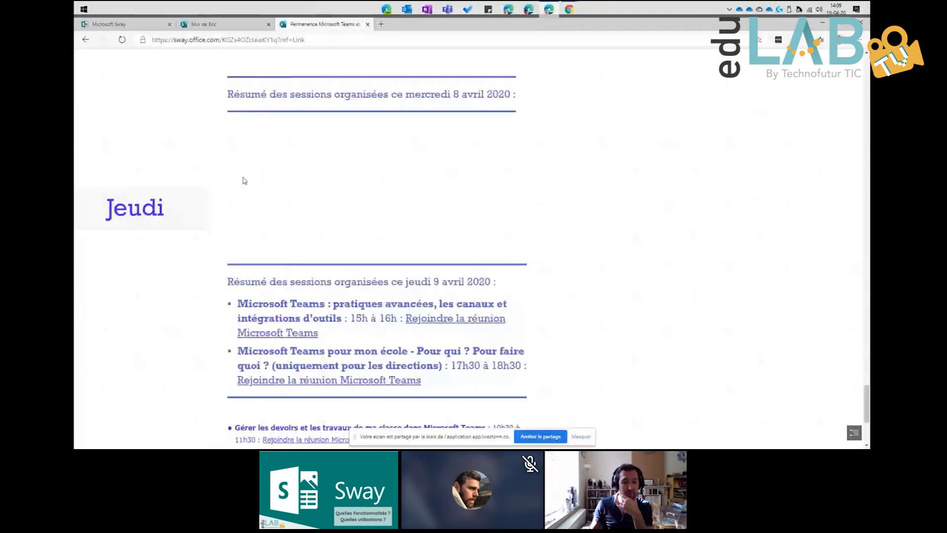
scroll(244, 179, "up", 6)
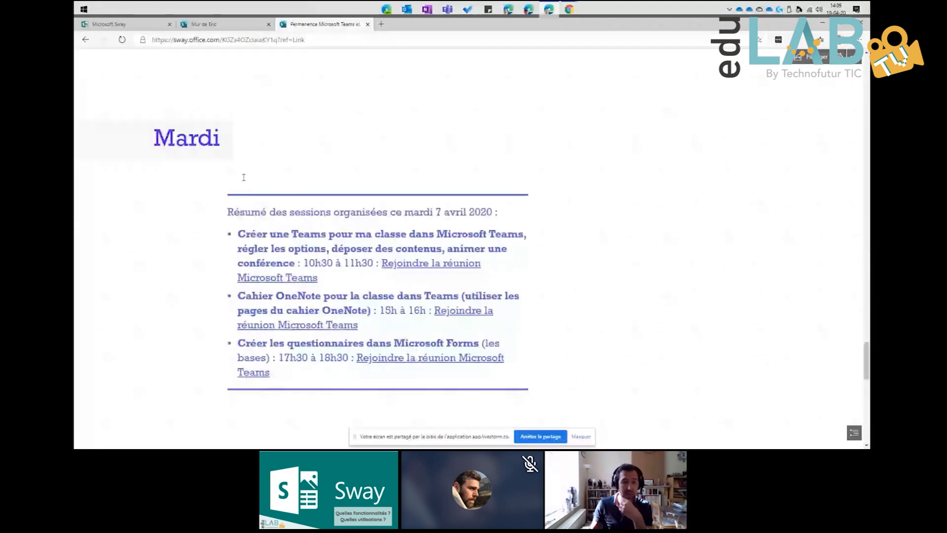
scroll(244, 178, "up", 8)
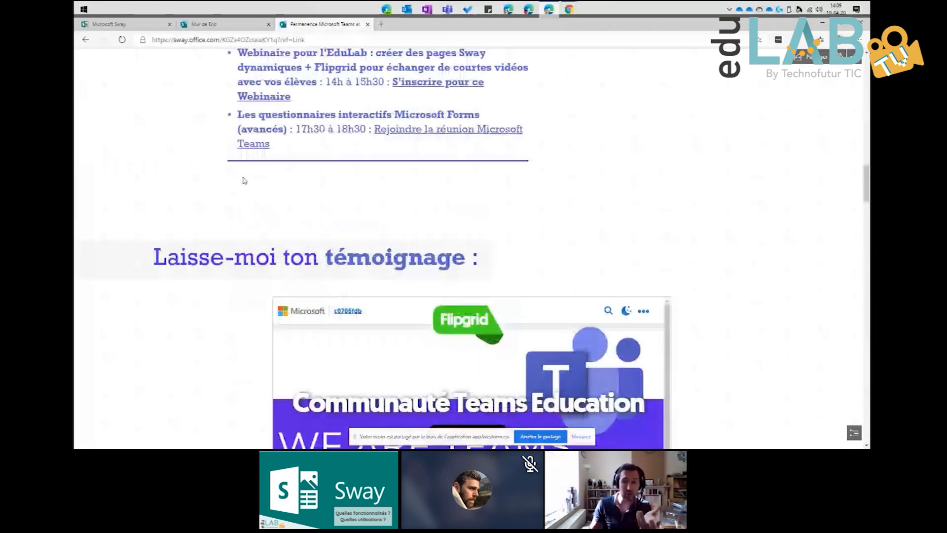
scroll(243, 180, "up", 8)
scroll(243, 181, "up", 10)
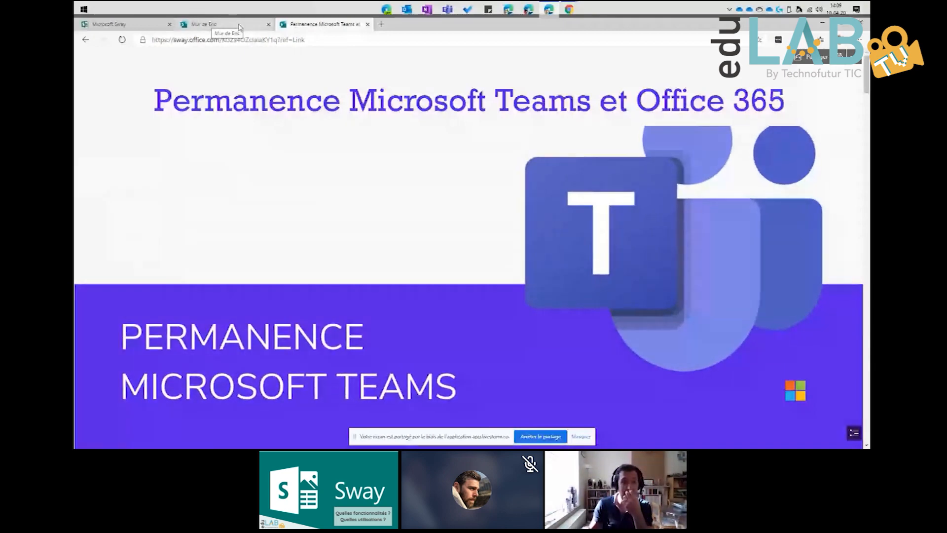
Step: Return to the Sway start page and look over its templates, recent Sways and recommended Sways
left_click(132, 27)
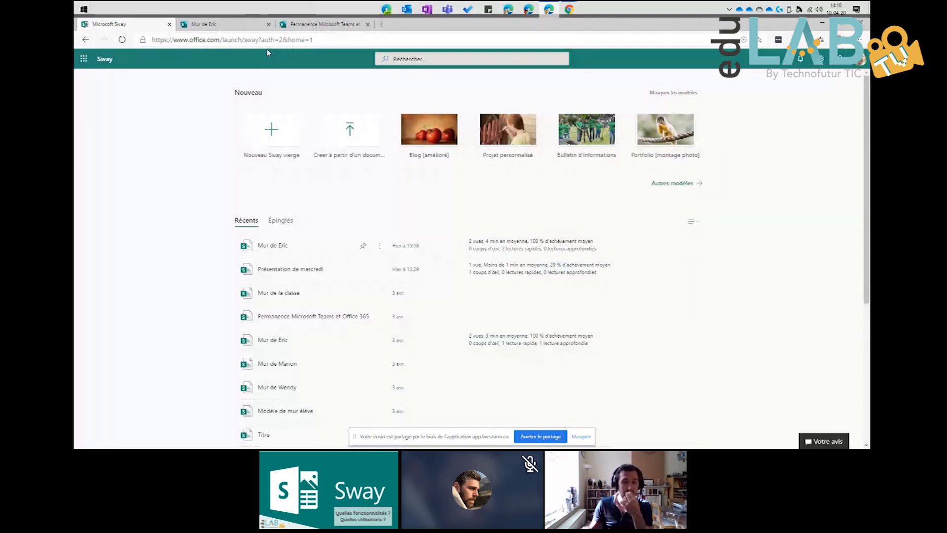
left_click(200, 26)
key("ctrl+Tab")
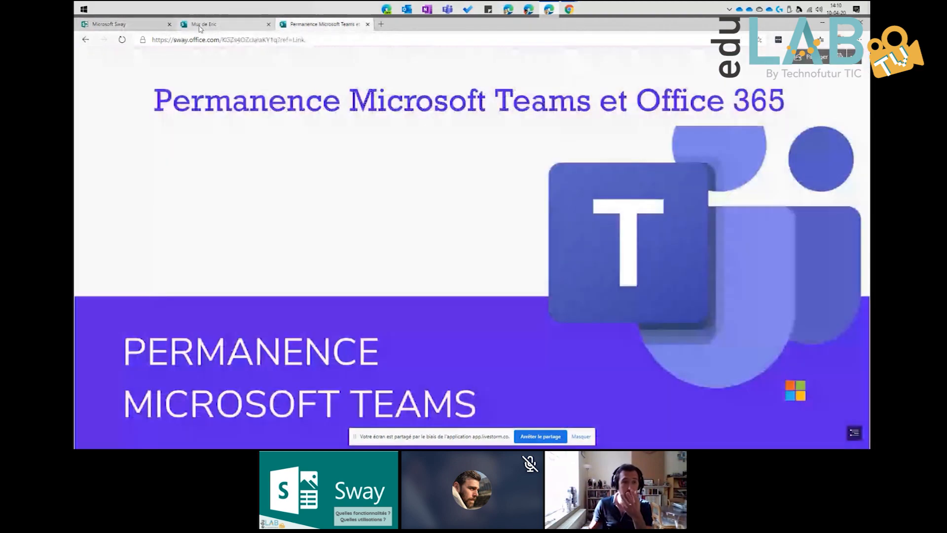
key("ctrl+Tab")
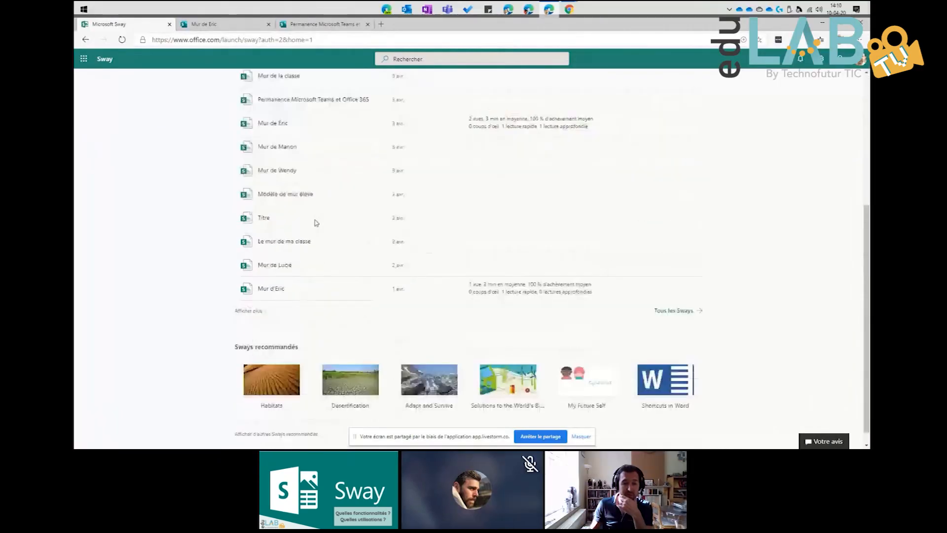
scroll(317, 222, "up", 5)
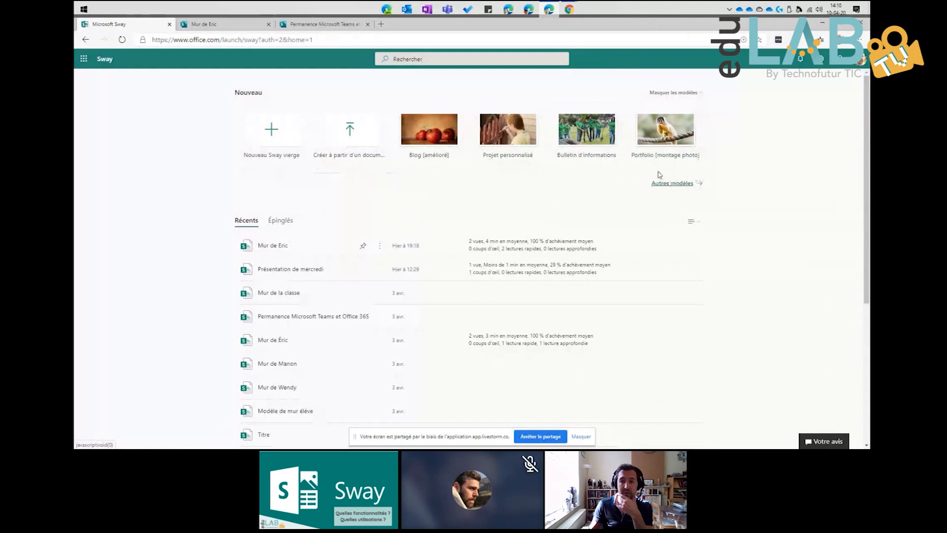
Step: Look through the full gallery of Sway templates and open a new blank Sway
left_click(672, 183)
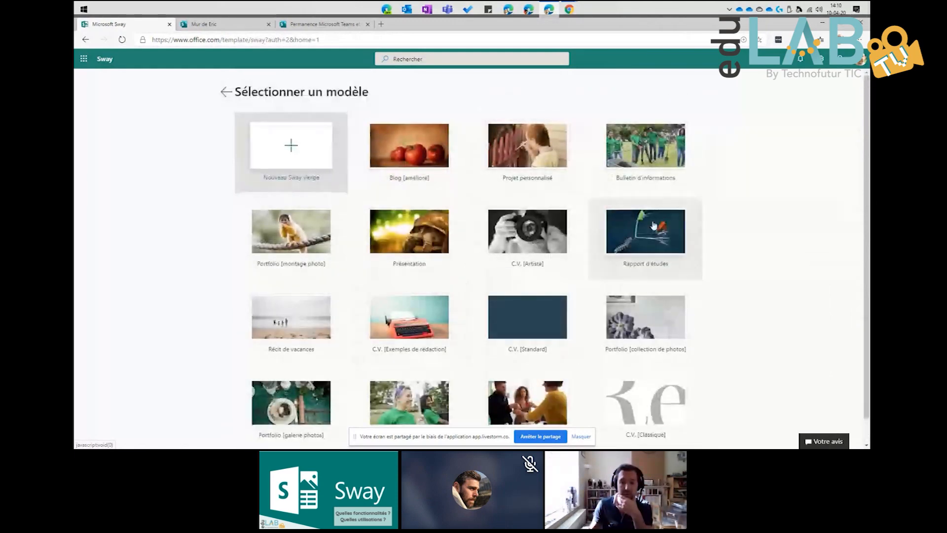
scroll(650, 240, "down", 1)
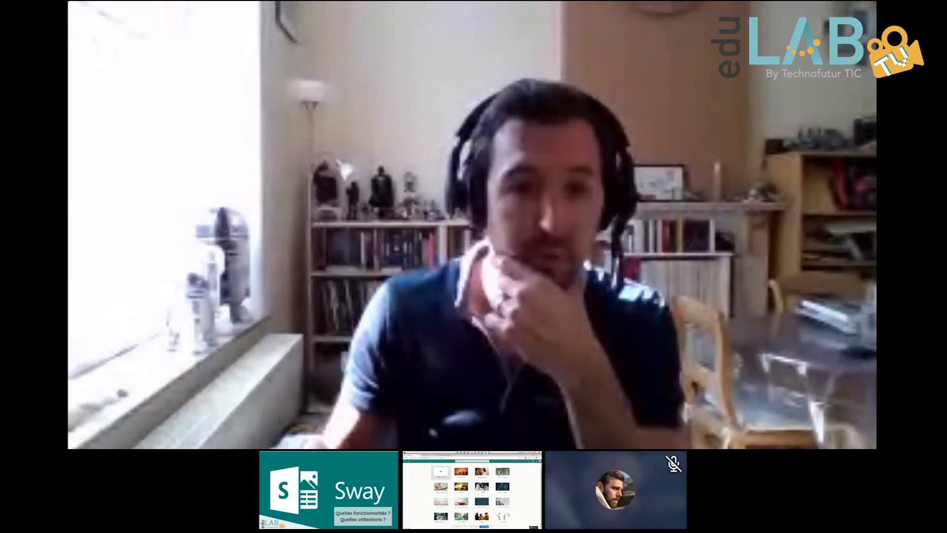
left_click(462, 481)
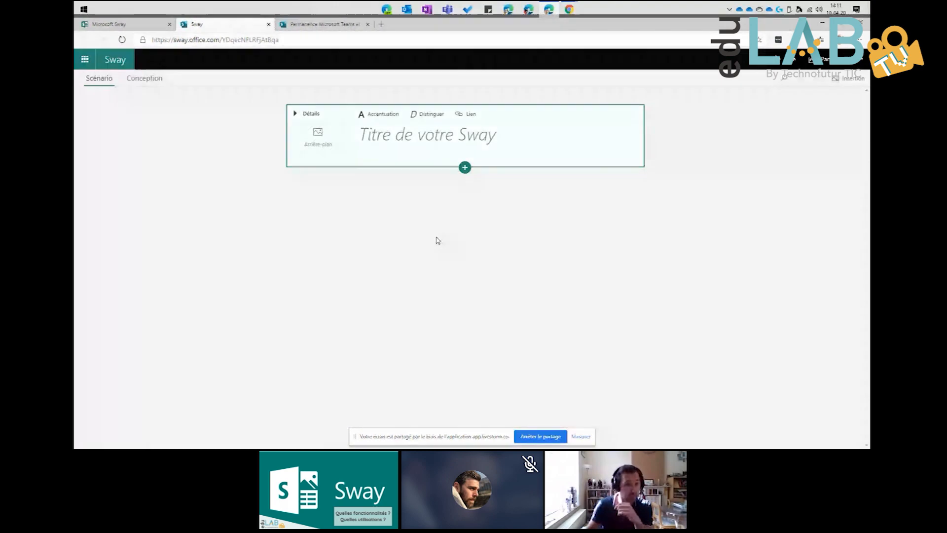
Step: Revisit the Sway start page, then compare the Conception and Scénario views of the new blank Sway
left_click(156, 26)
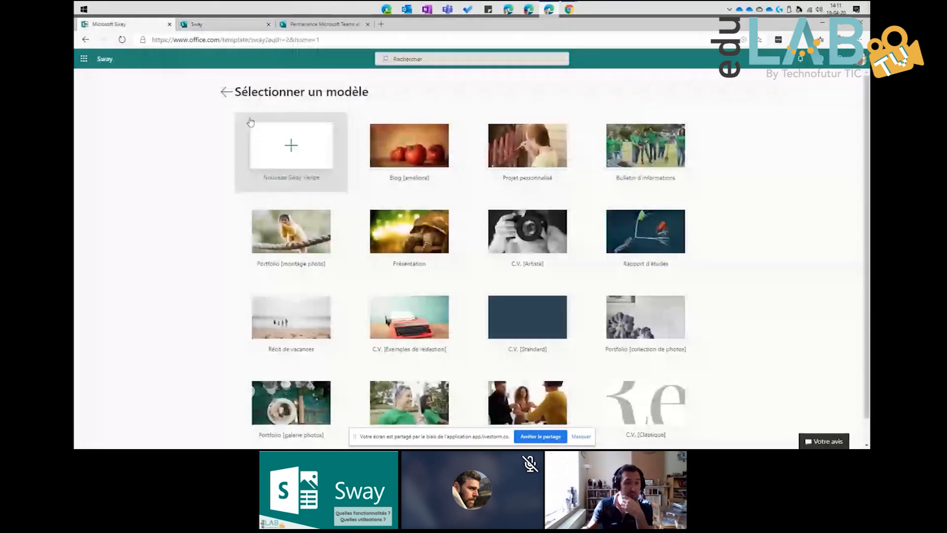
left_click(225, 92)
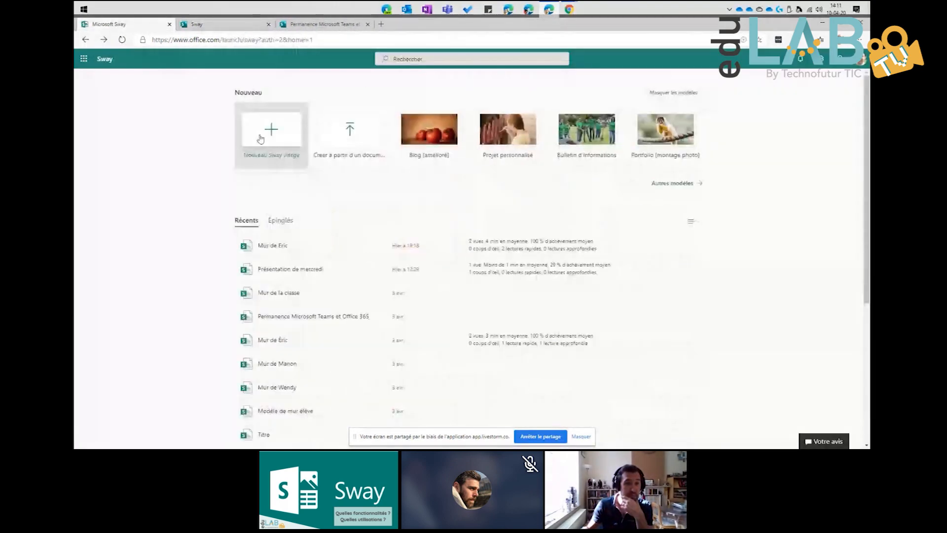
left_click(222, 24)
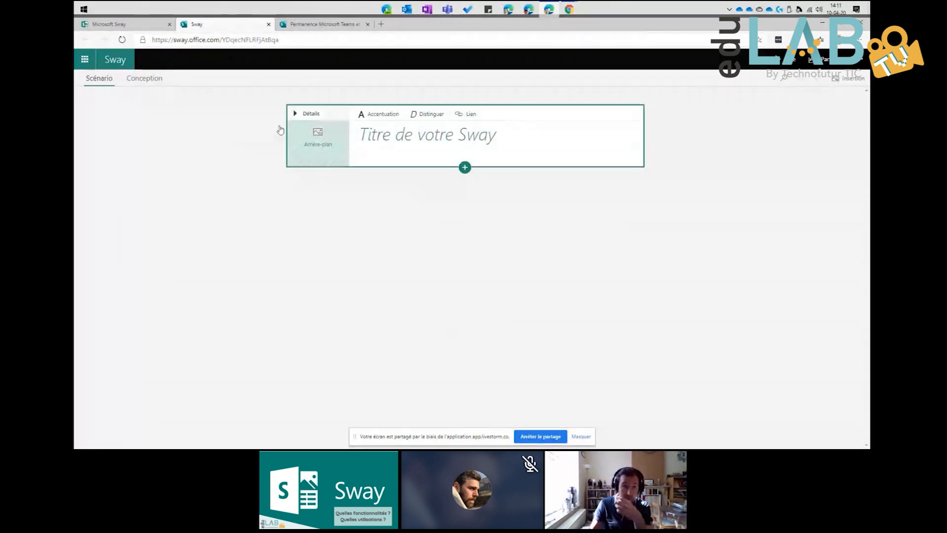
left_click(143, 79)
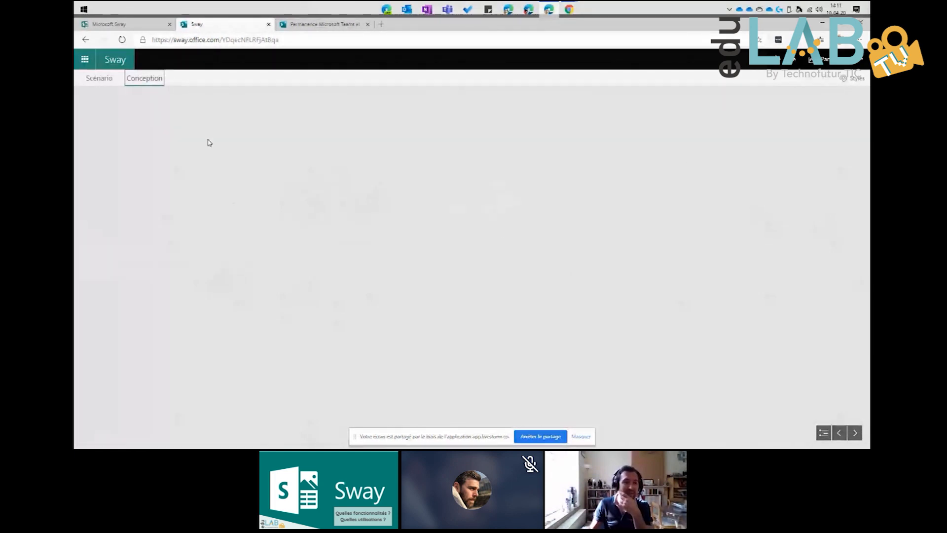
left_click(112, 80)
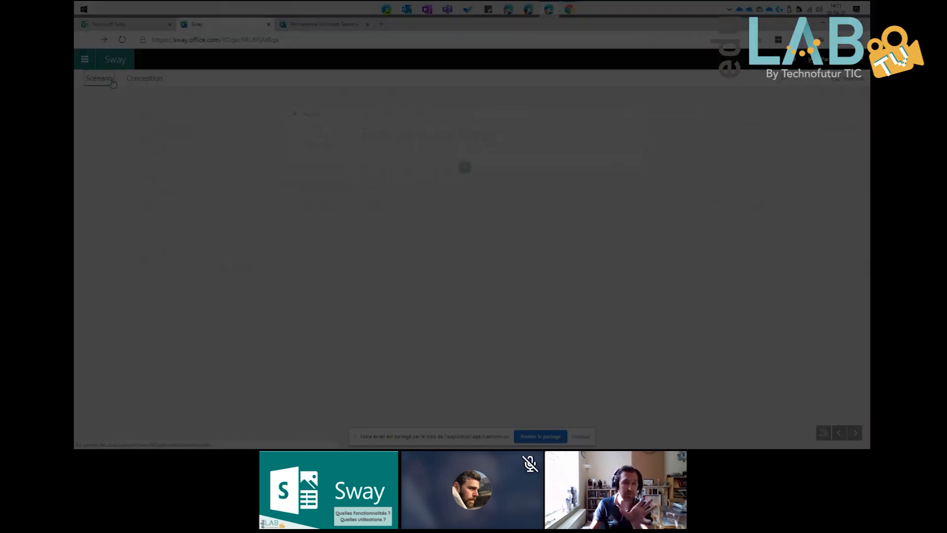
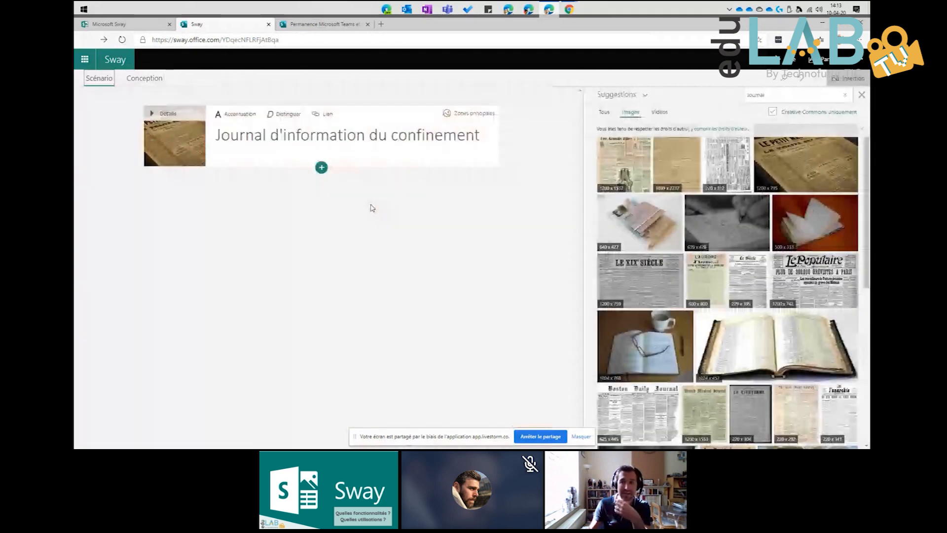
Step: Close the image suggestions and add a Titre 1 card reading "Introduction" below the title card
left_click(861, 96)
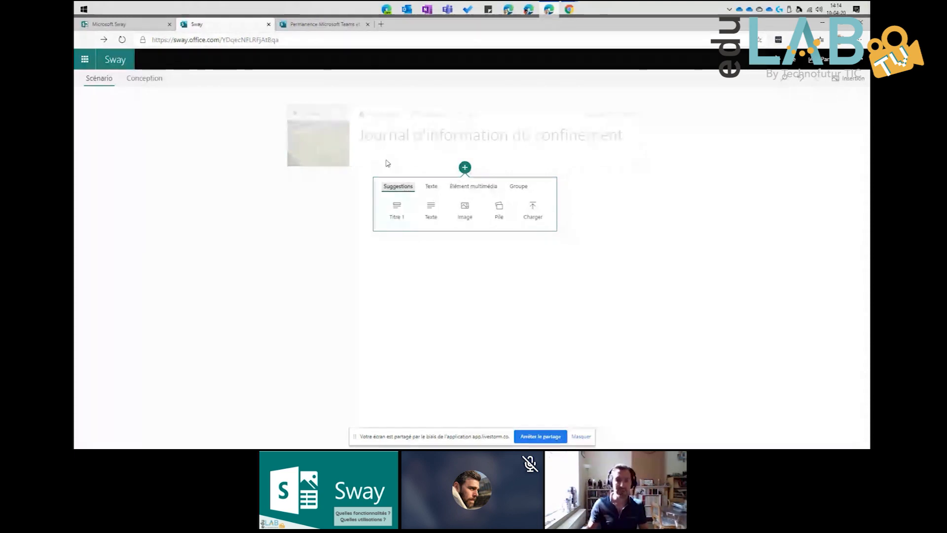
left_click(434, 127)
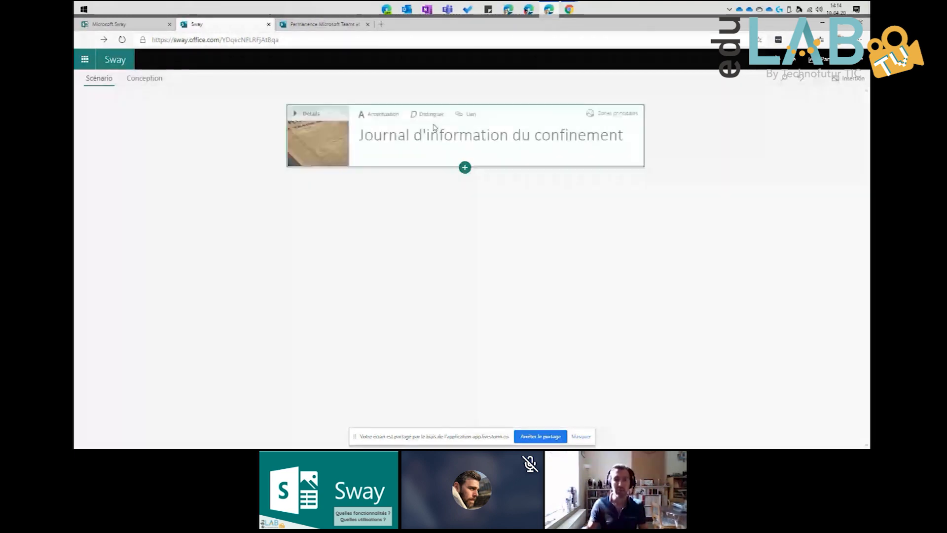
left_click(465, 168)
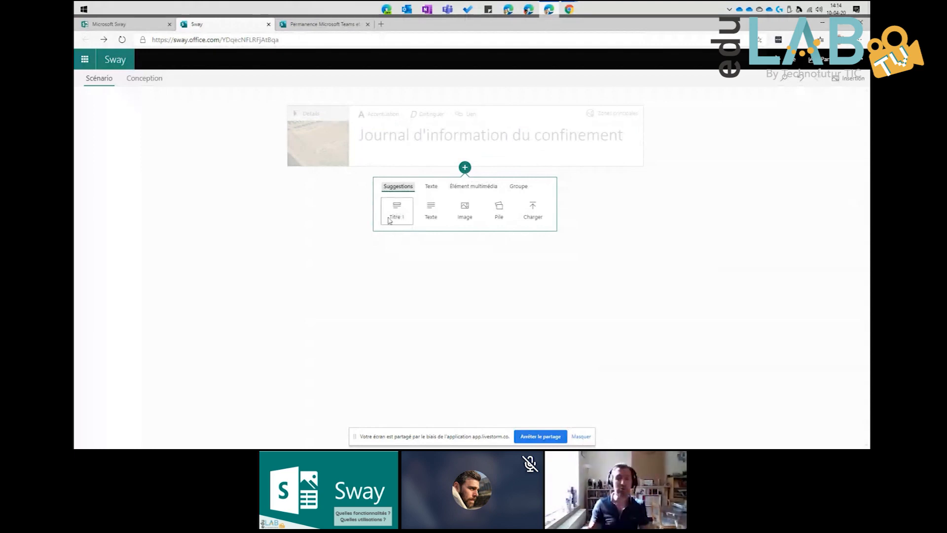
left_click(396, 211)
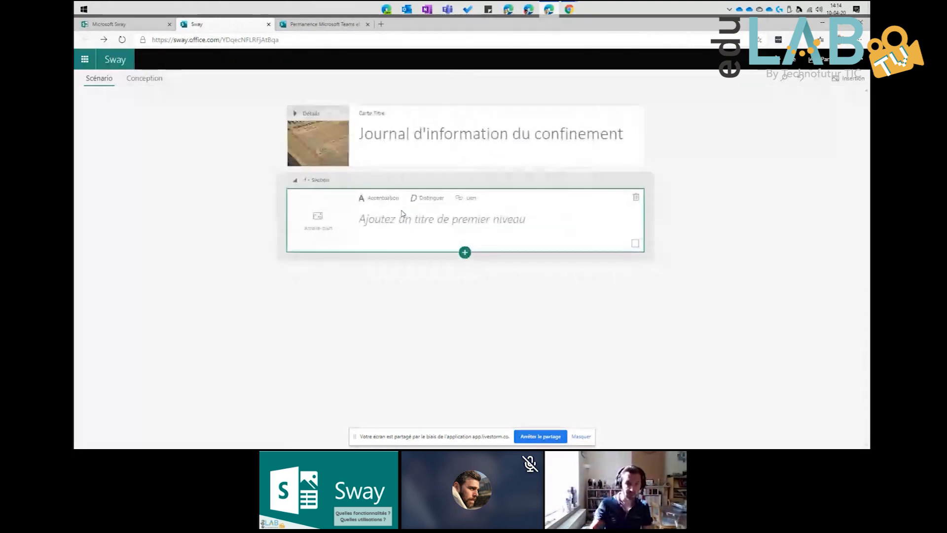
left_click(394, 222)
type("Introduction")
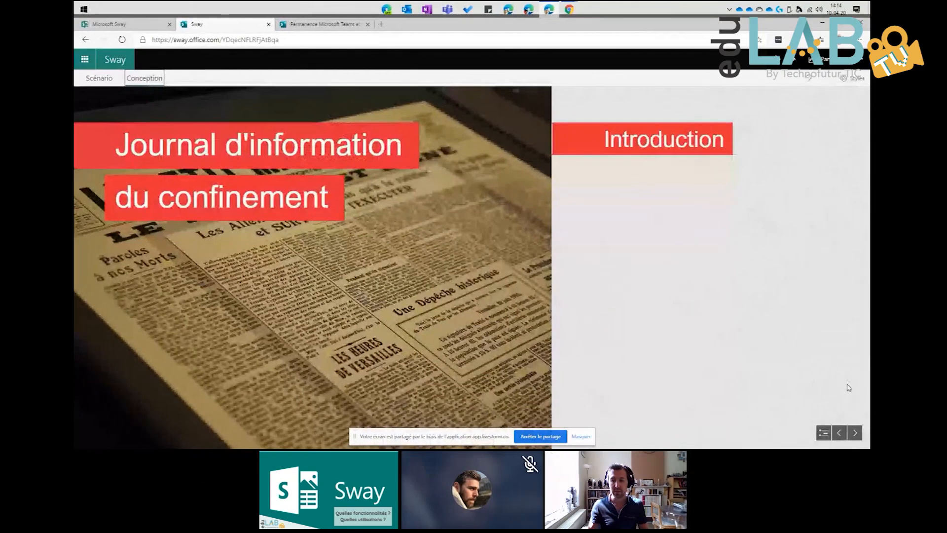
Step: Preview the Sway's design, try the Vertical and Diapositives layouts, and set the layout to Vertical
left_click(839, 432)
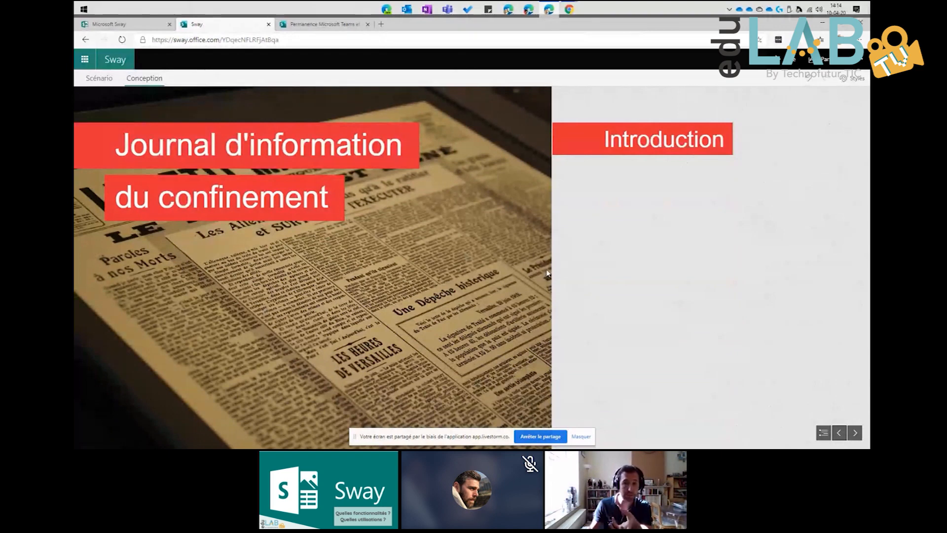
left_click(846, 80)
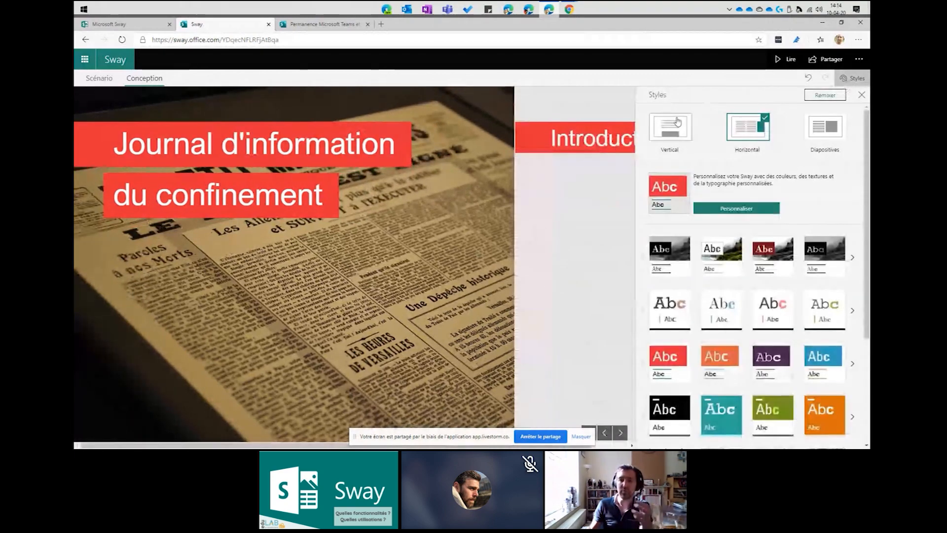
left_click(669, 131)
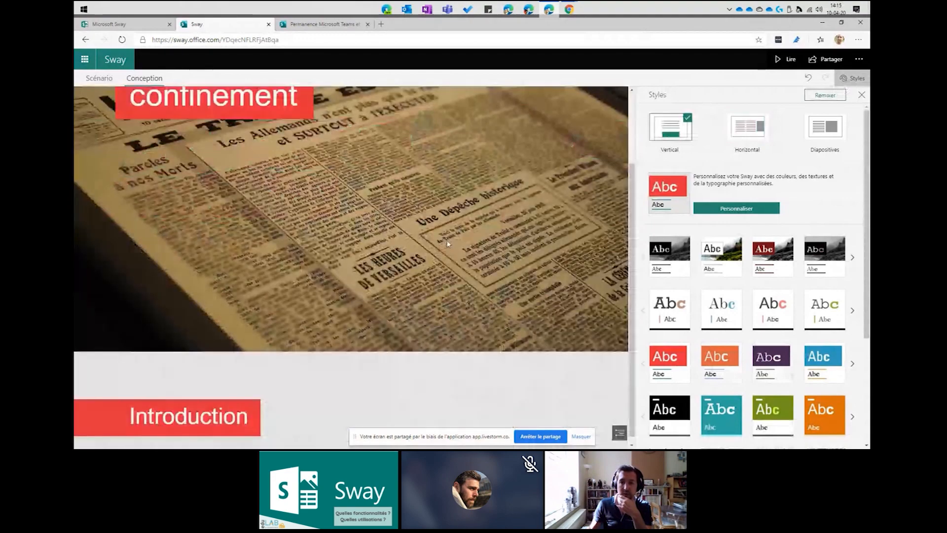
scroll(447, 243, "up", 2)
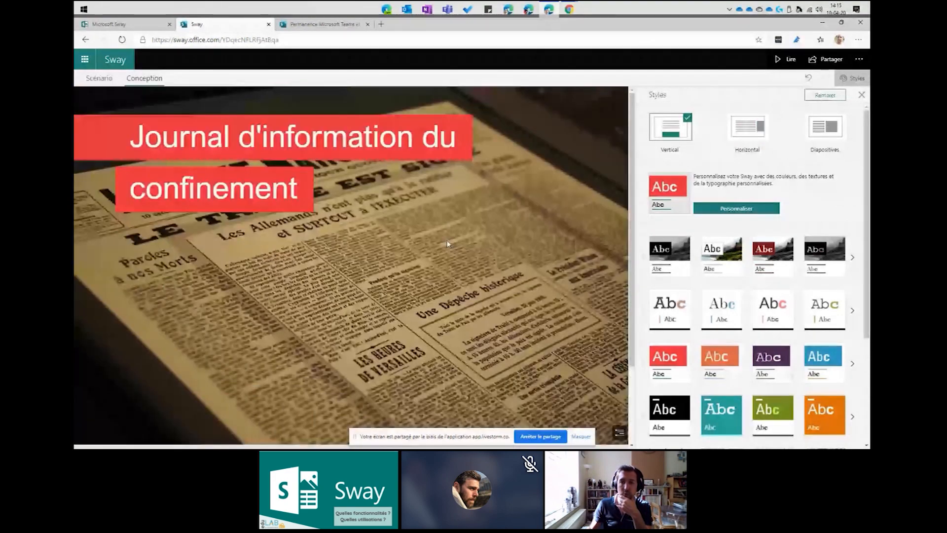
left_click(825, 127)
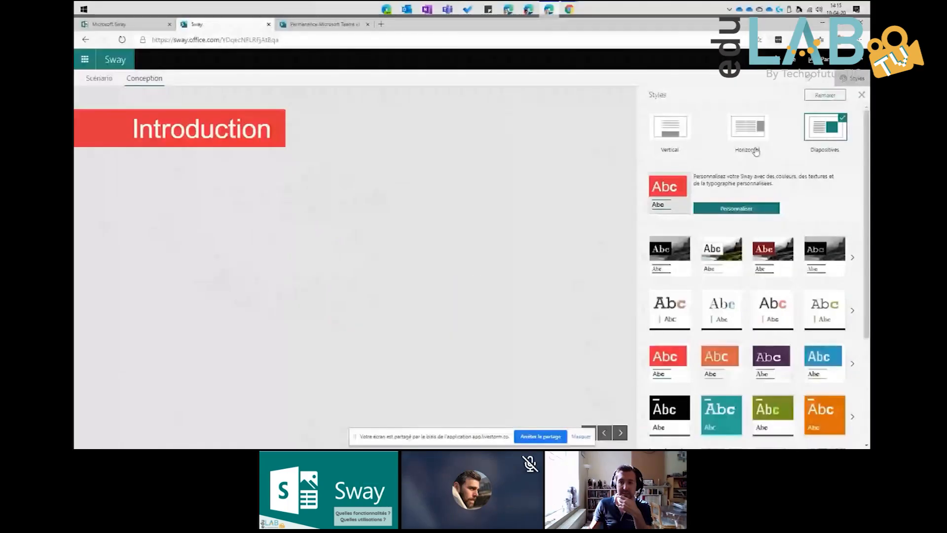
left_click(670, 129)
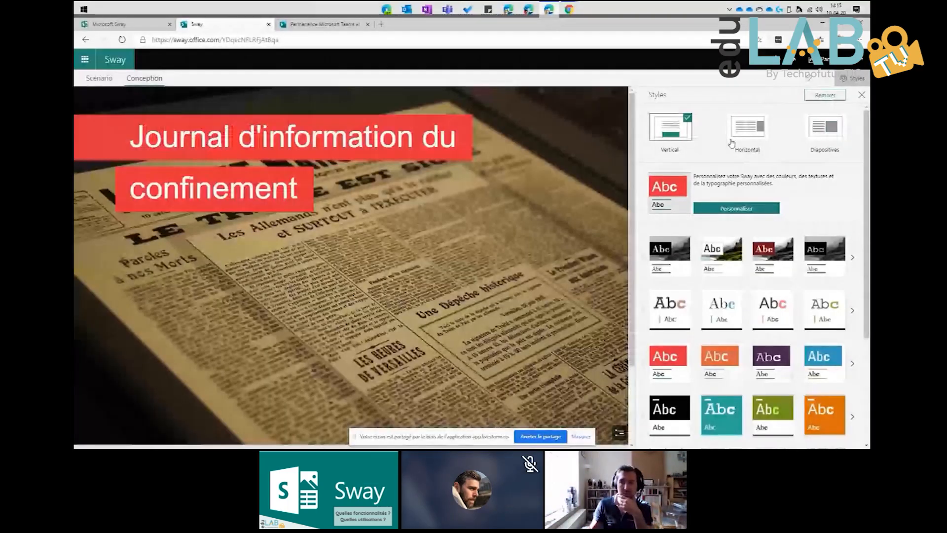
left_click(861, 94)
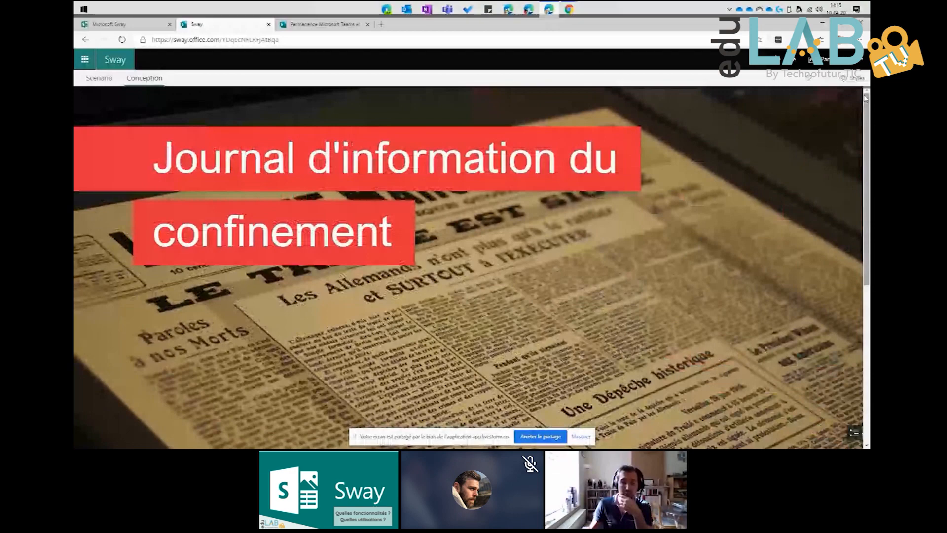
scroll(544, 239, "down", 3)
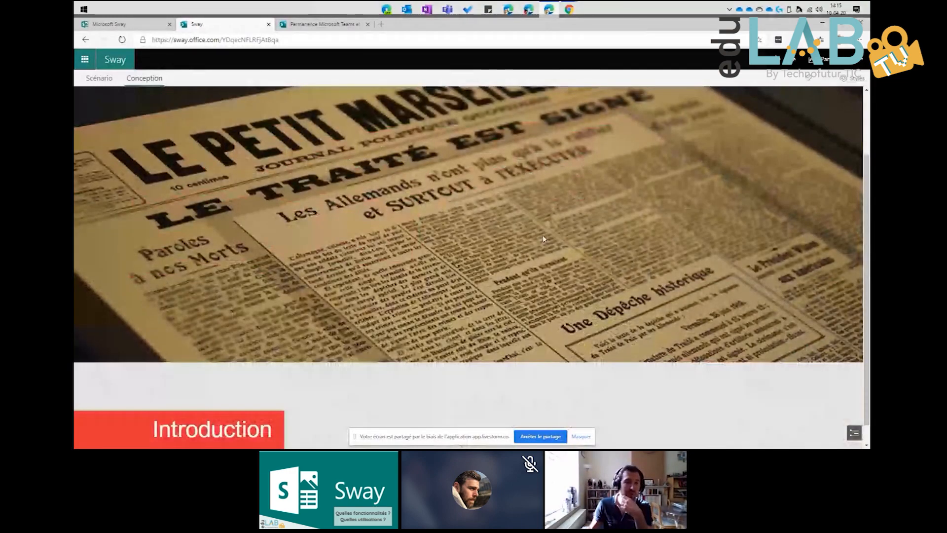
scroll(544, 239, "up", 2)
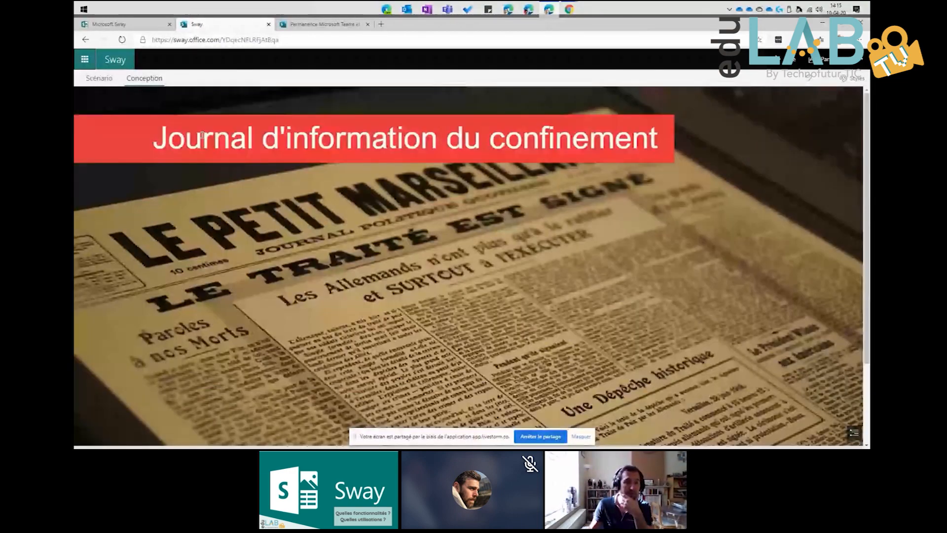
Step: In Scénario, add a text card under the Introduction heading reading "Bienvenue sur cette page informative ...."
left_click(94, 80)
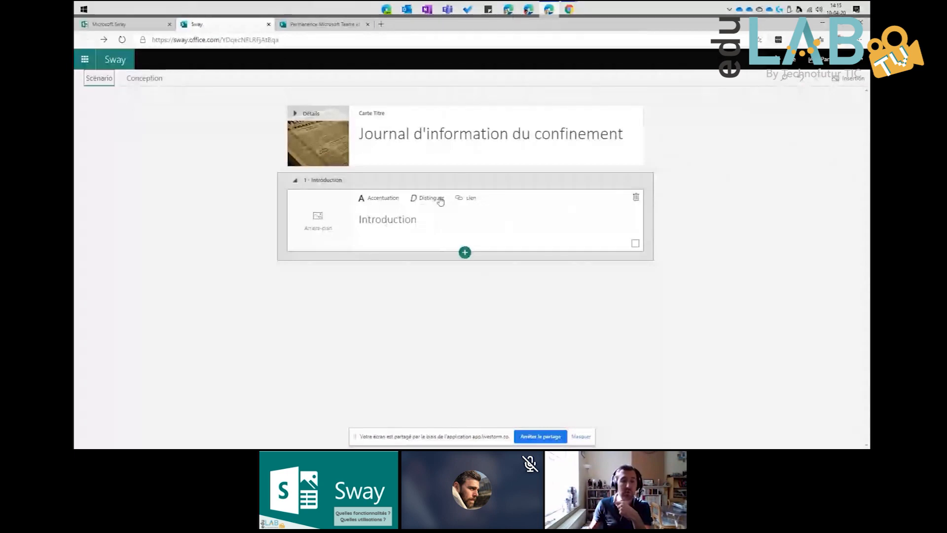
left_click(465, 253)
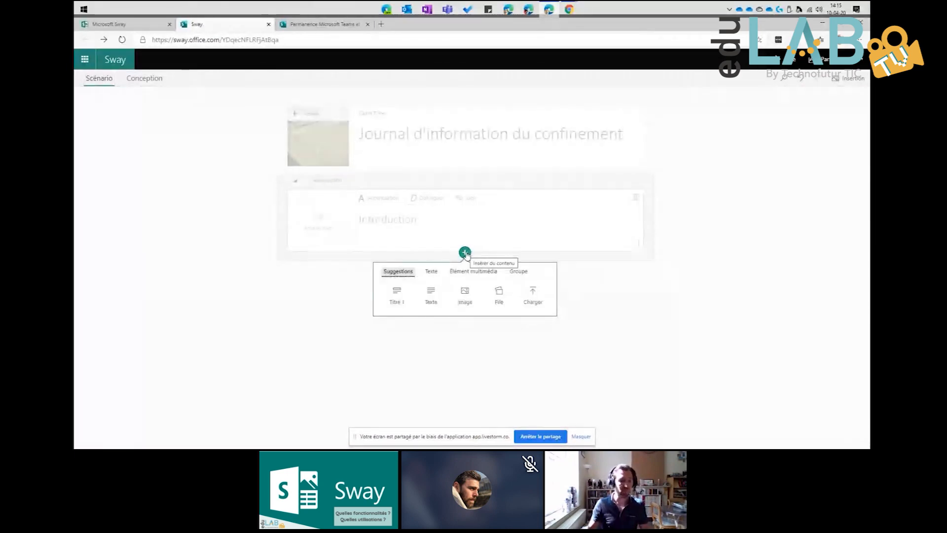
left_click(431, 296)
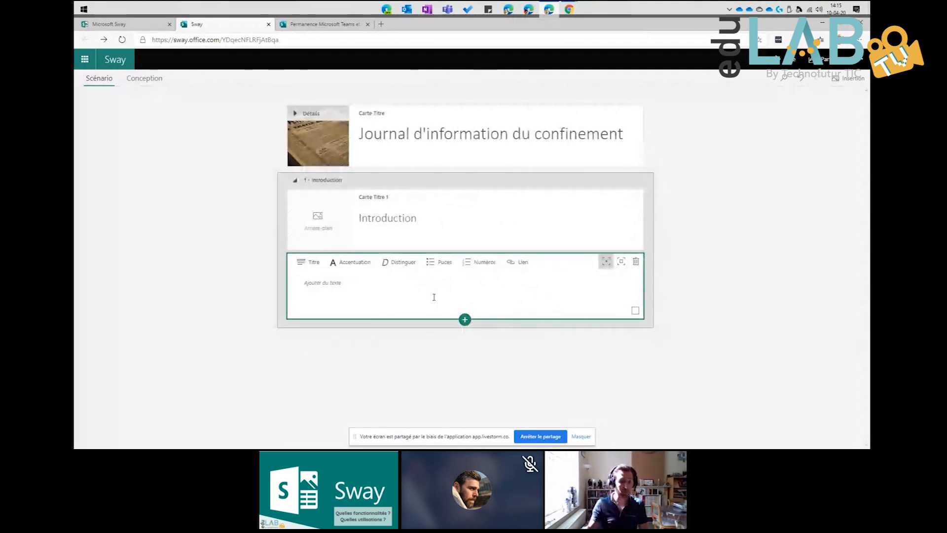
left_click(332, 278)
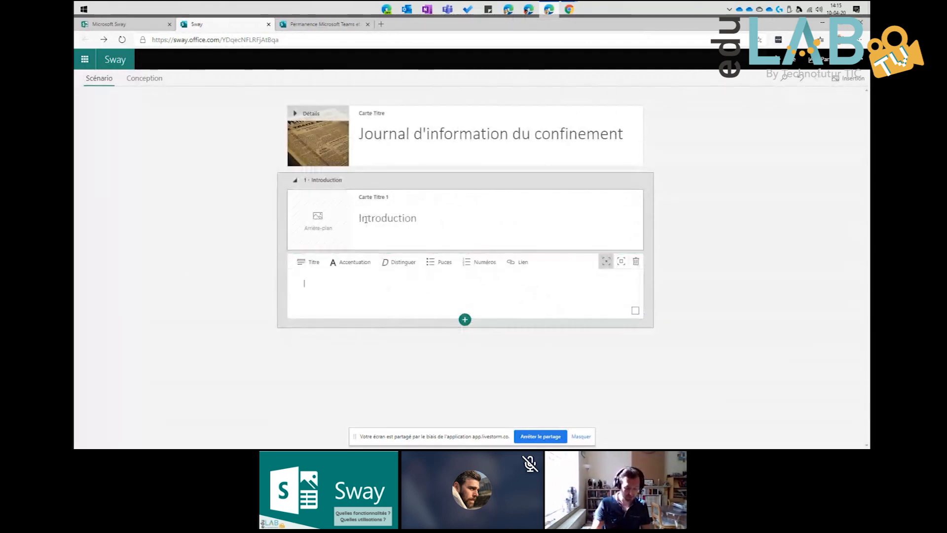
type("Bienvenue au")
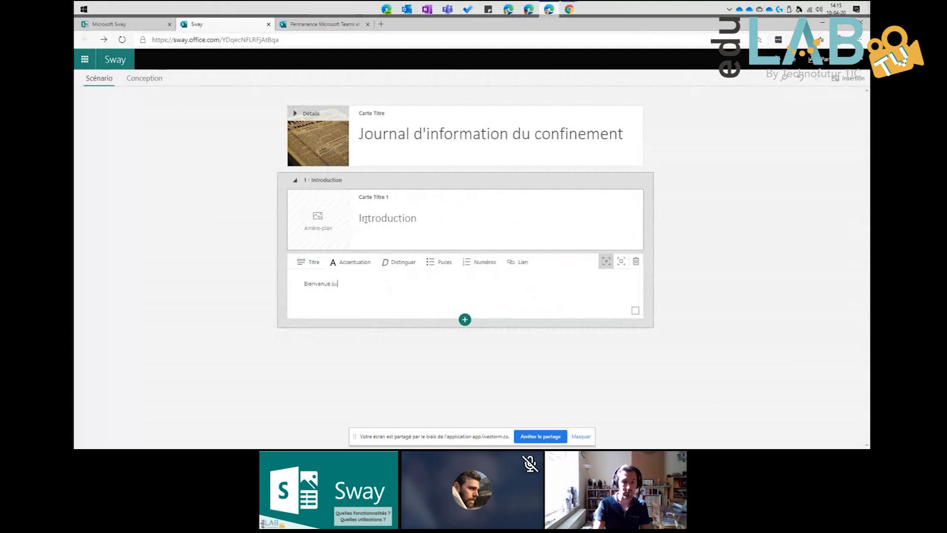
type("r cette page informative")
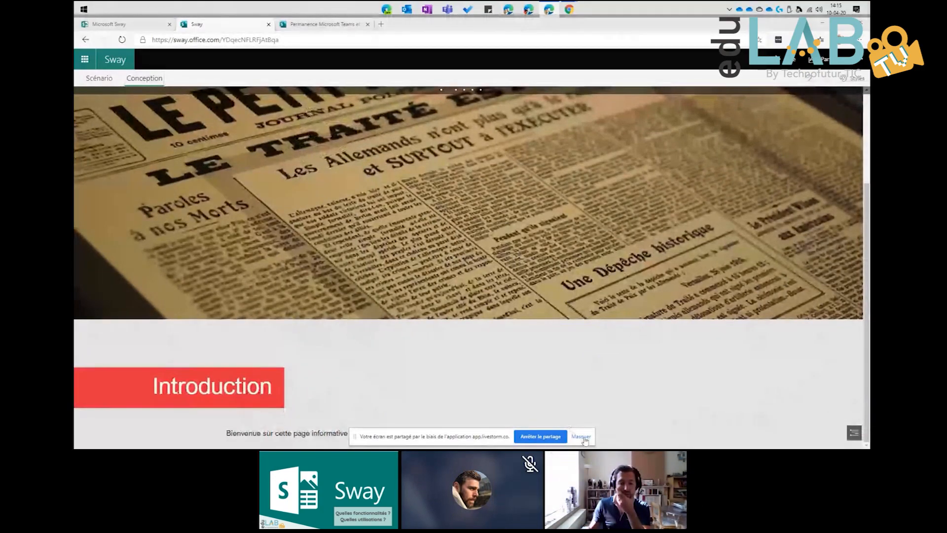
Step: Hide the screen-sharing notice and check the welcome text under Introduction in the design preview
left_click(582, 437)
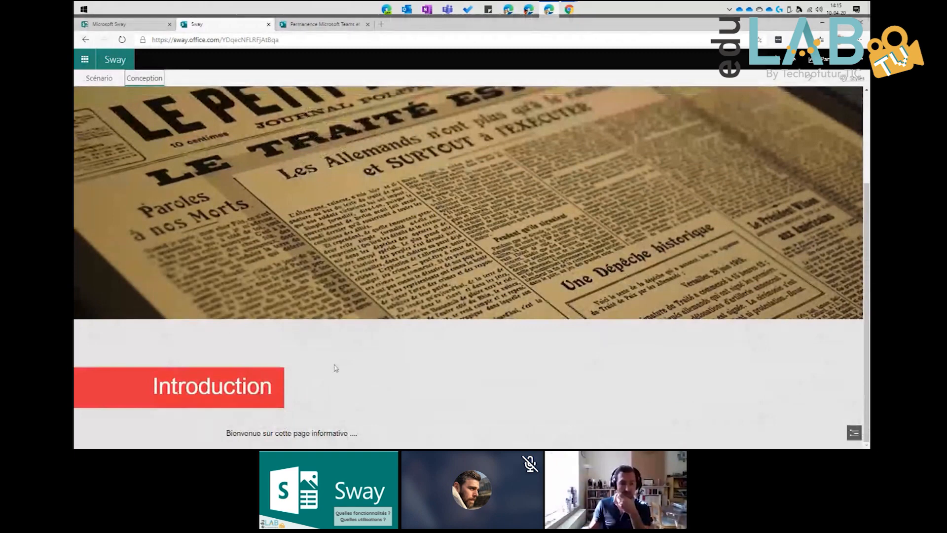
left_click_drag(212, 431, 358, 433)
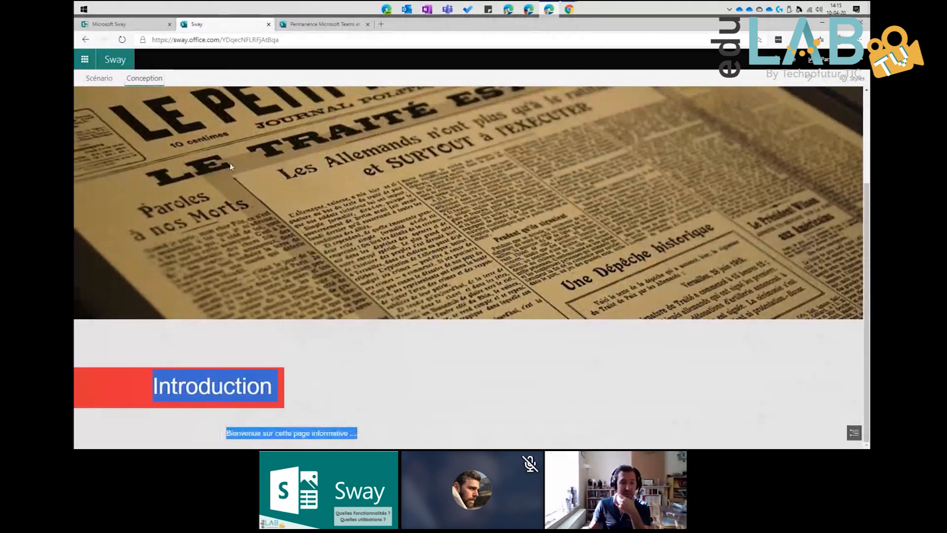
left_click(321, 343)
Step: Switch to the Permanence Microsoft Teams Sway and examine how its headings and Vendredi session text are laid out
left_click(316, 24)
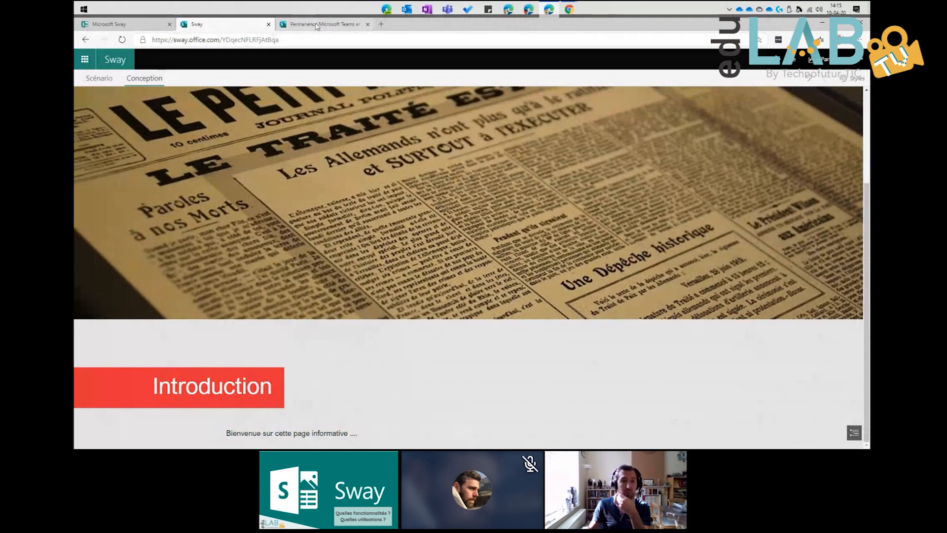
scroll(314, 236, "down", 5)
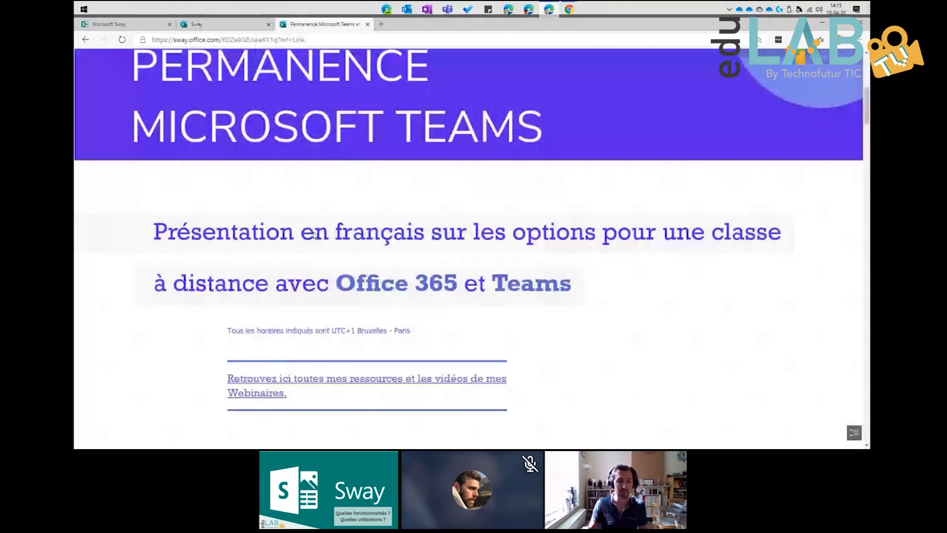
scroll(325, 208, "down", 8)
scroll(429, 254, "down", 4)
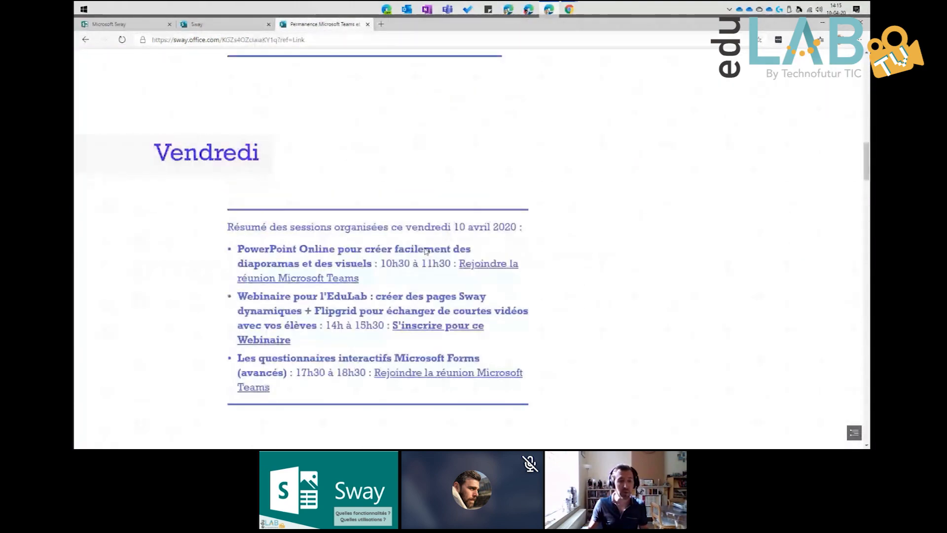
scroll(345, 267, "down", 2)
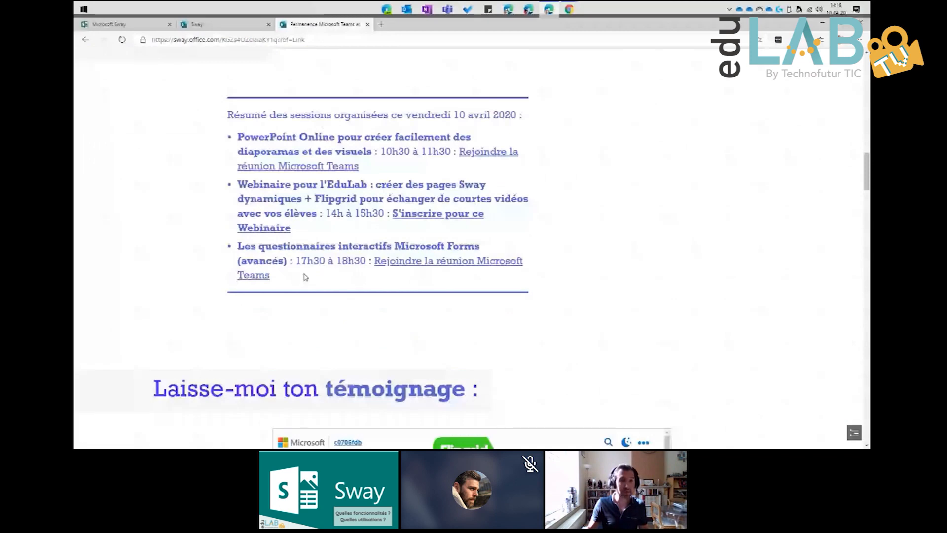
Step: Return to the demo Sway's Scénario and add a text card below the welcome text with the copied Vendredi 10 avril 2020 session summary
left_click(224, 24)
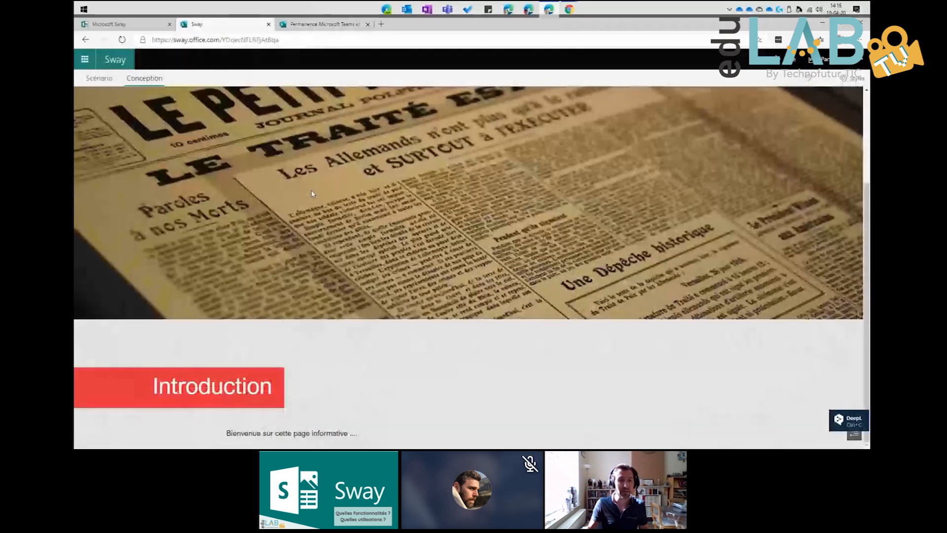
left_click(130, 24)
left_click(247, 25)
left_click(99, 78)
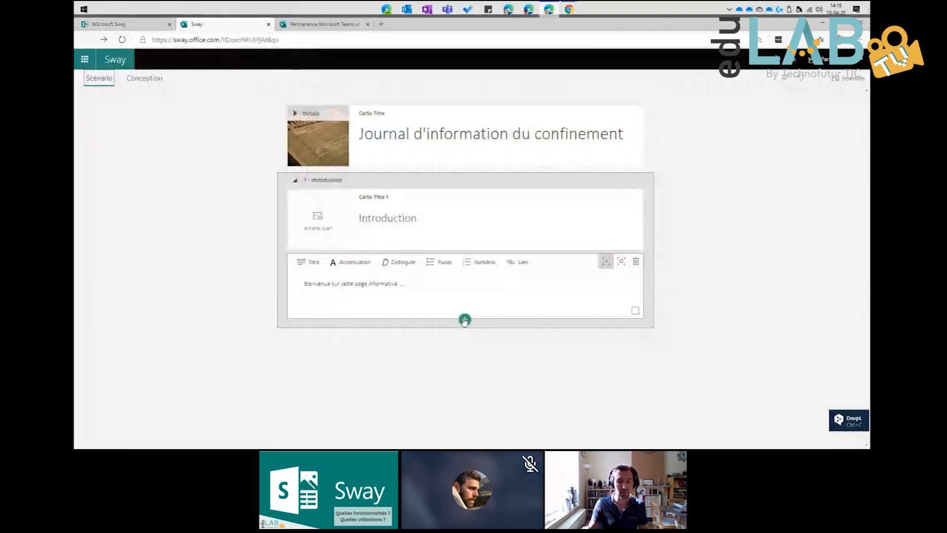
left_click(465, 319)
left_click(401, 363)
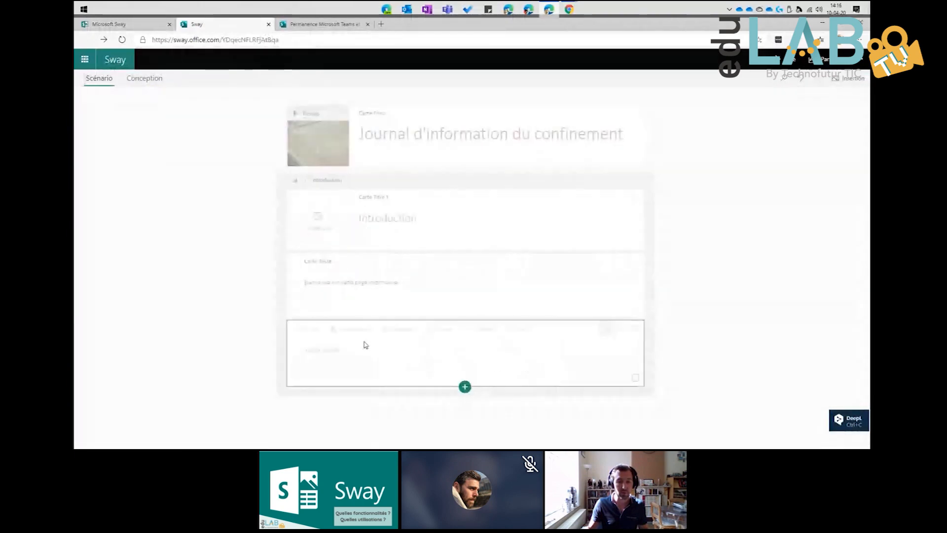
scroll(332, 350, "down", 3)
type("Vendredi Résumé des sessions organisées ce vendredi 10 avril 2020 PowerPoint Online pour créer facilement des diaporamas et des visuels : 10h30 à 11h30 : Rejoindre la réunion Microsoft Teams Webinaire pour l'EduLab : créer des pages Sway dynamiques + Flipgrid pour échanger de courtes vidéos avec vos élèves : 14h à 15h30 : S'inscrire pour ce Webinaire Les questionnaires interactifs Microsoft Forms (avancés) : 17h30 à 18h30 : Rejoindre la réunion Microsoft Teams")
scroll(418, 315, "down", 1)
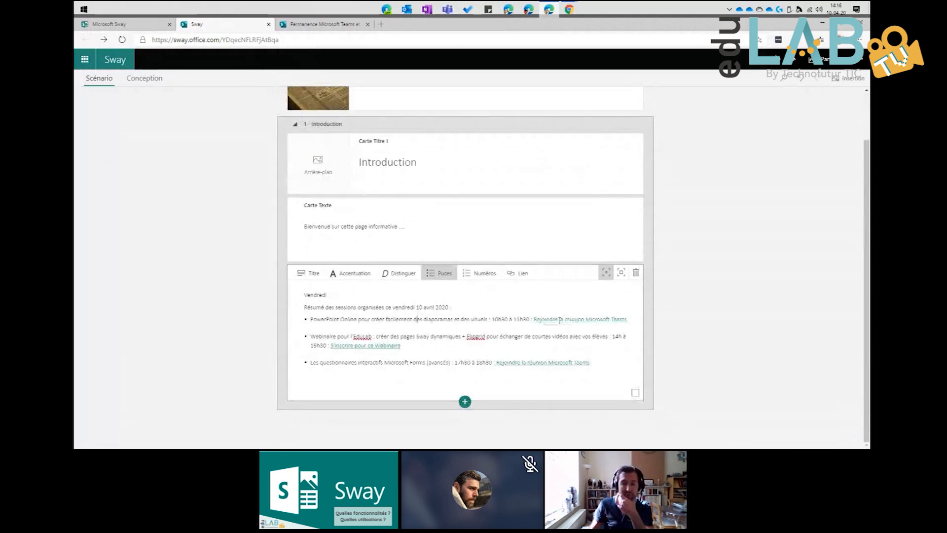
Step: Check how the session summary text appears under Introduction in the design preview
left_click(145, 79)
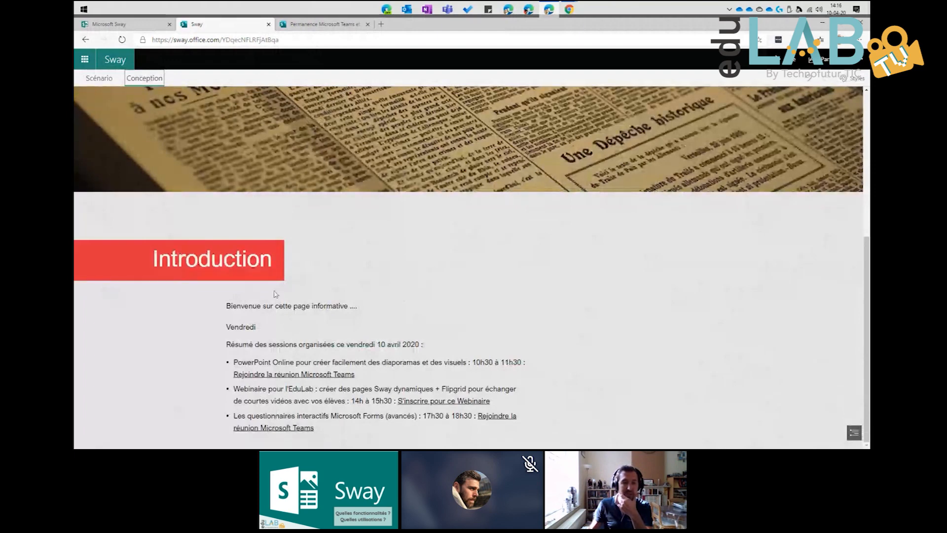
scroll(149, 270, "up", 5)
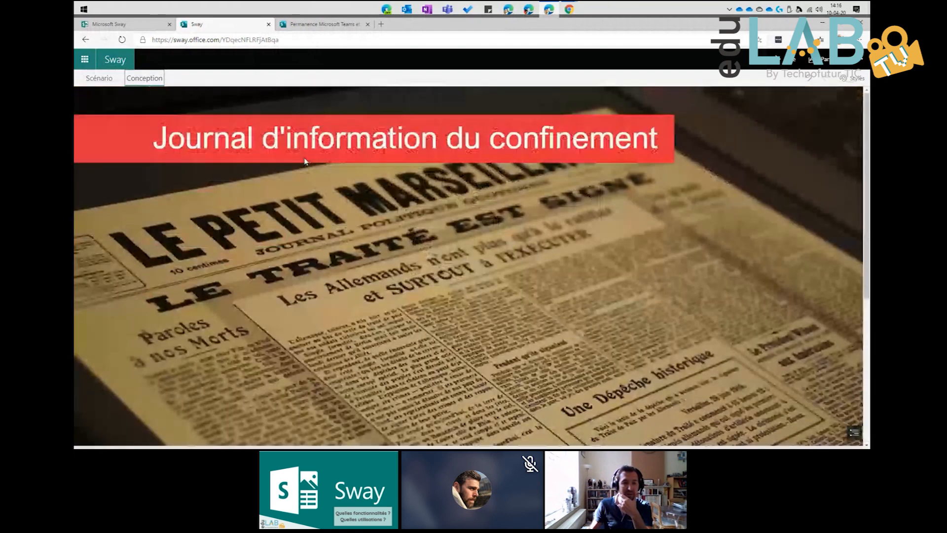
scroll(225, 309, "down", 5)
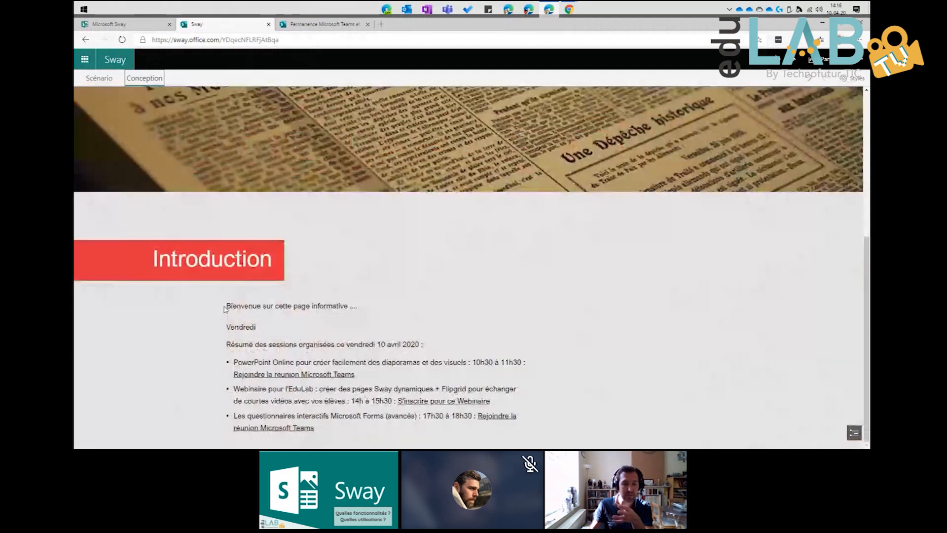
key("ctrl+a")
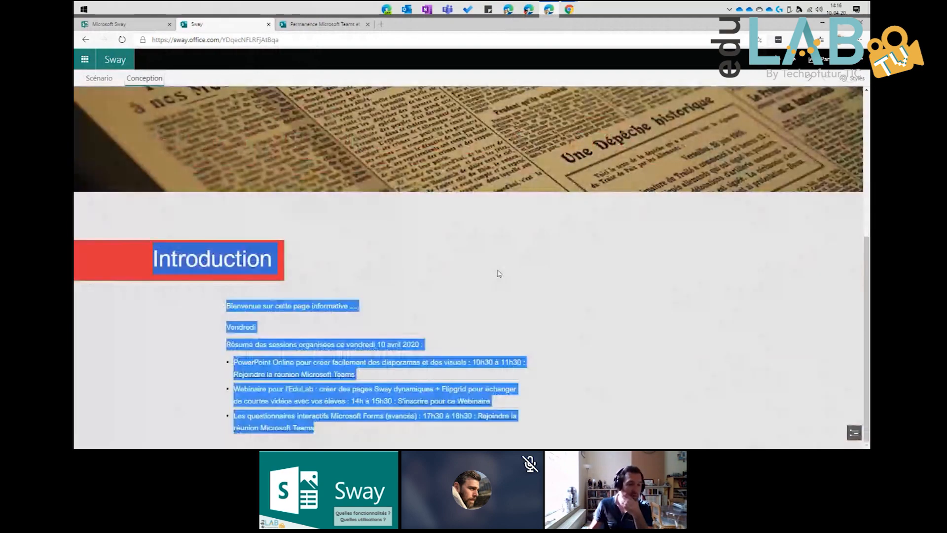
left_click(302, 363)
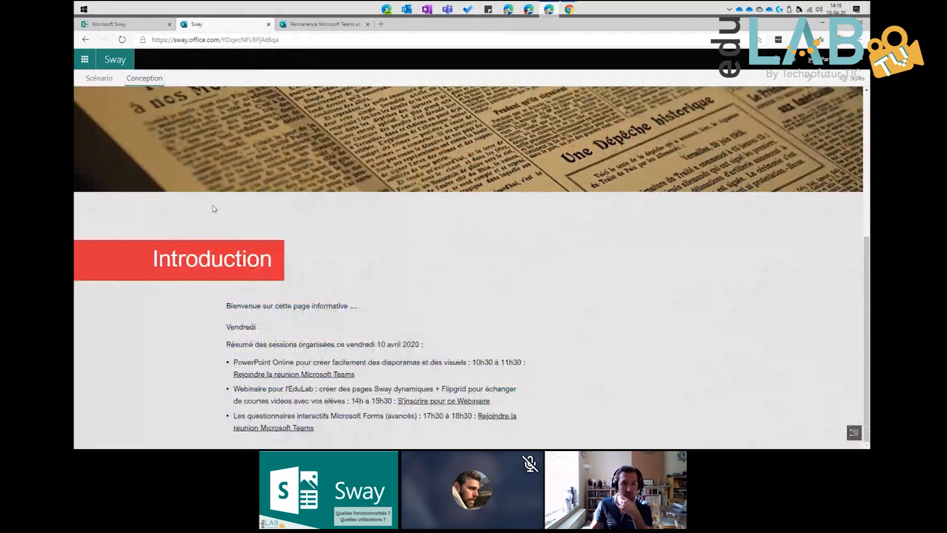
Step: In the session summary card, apply Accentuation to "vendredi" in the summary line and Distinguer to "visuels" in the first bullet
left_click(98, 79)
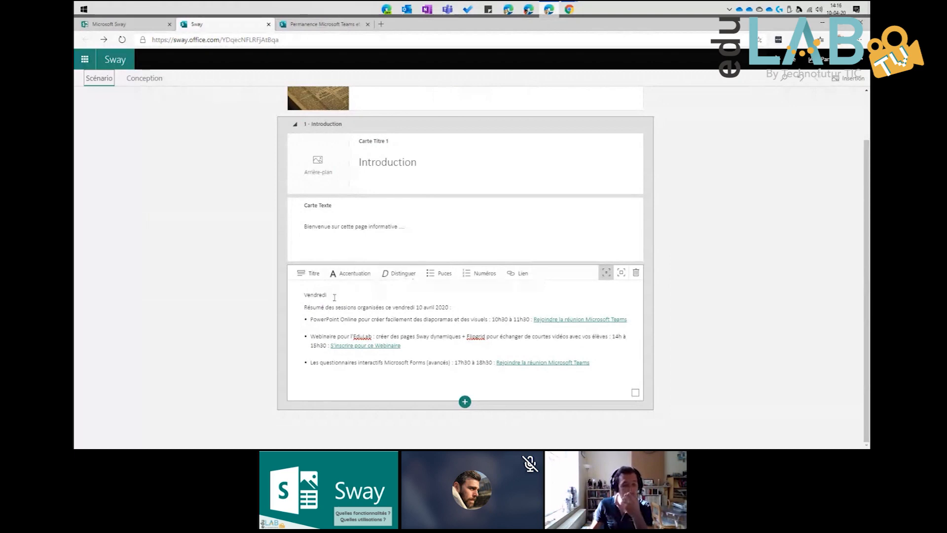
double_click(312, 295)
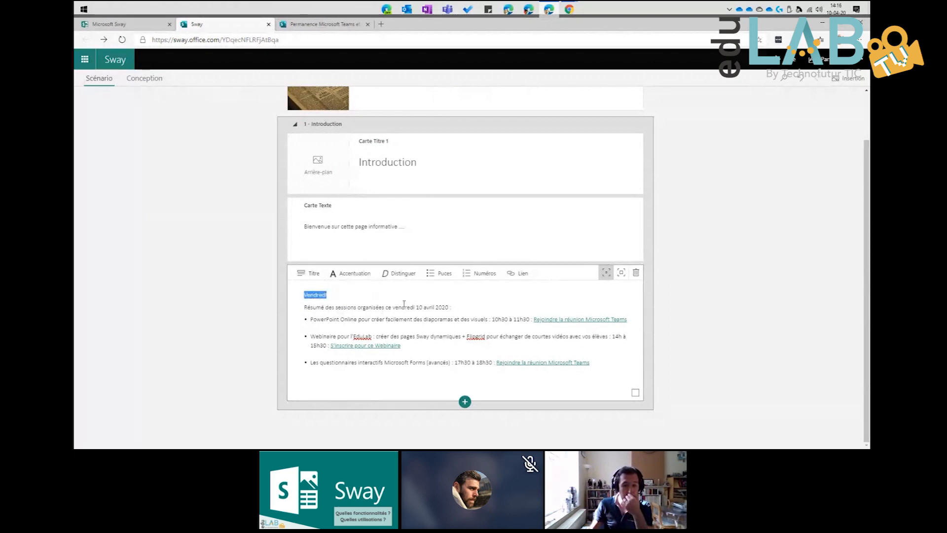
double_click(404, 307)
left_click(347, 273)
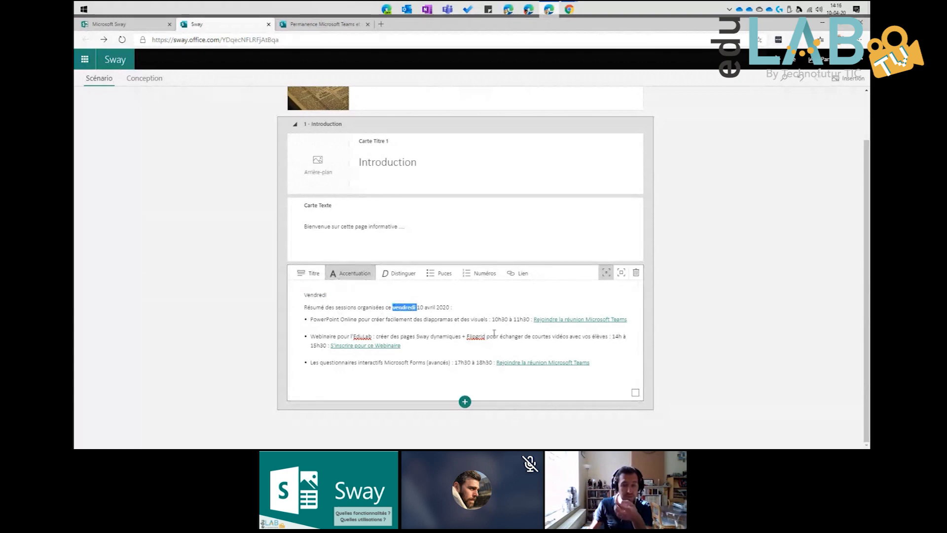
double_click(478, 319)
left_click(401, 275)
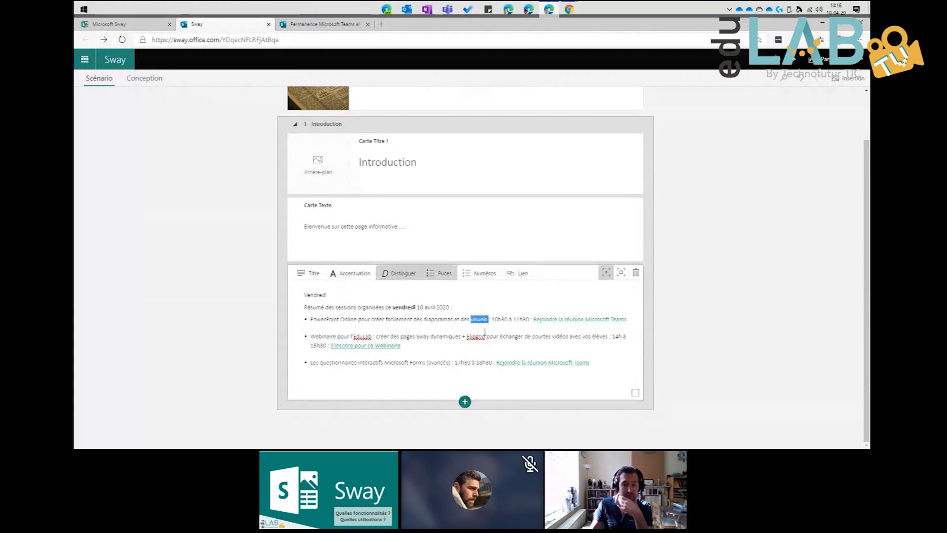
Step: Check the formatting of "vendredi" and "visuels" in the design preview, opening and closing the summary's text editor
left_click(135, 79)
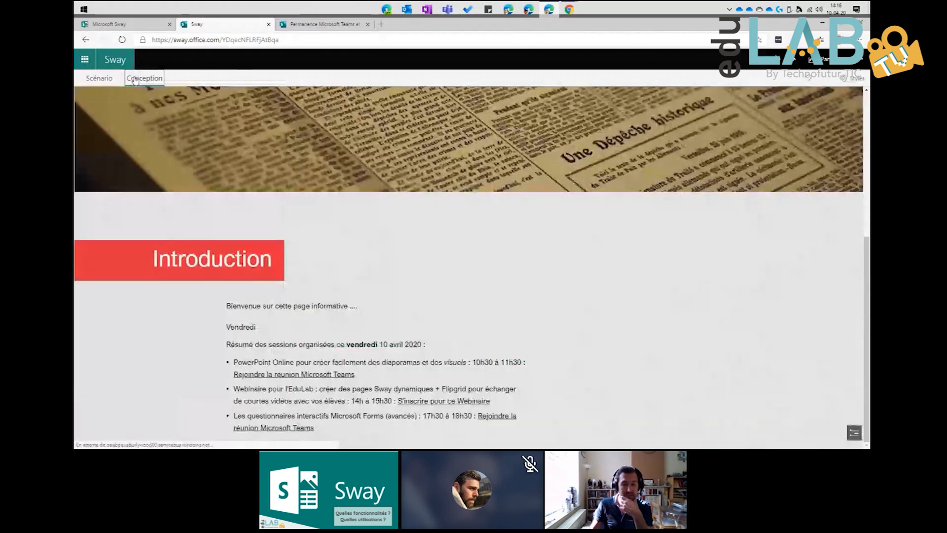
left_click_drag(379, 344, 347, 345)
left_click(454, 360)
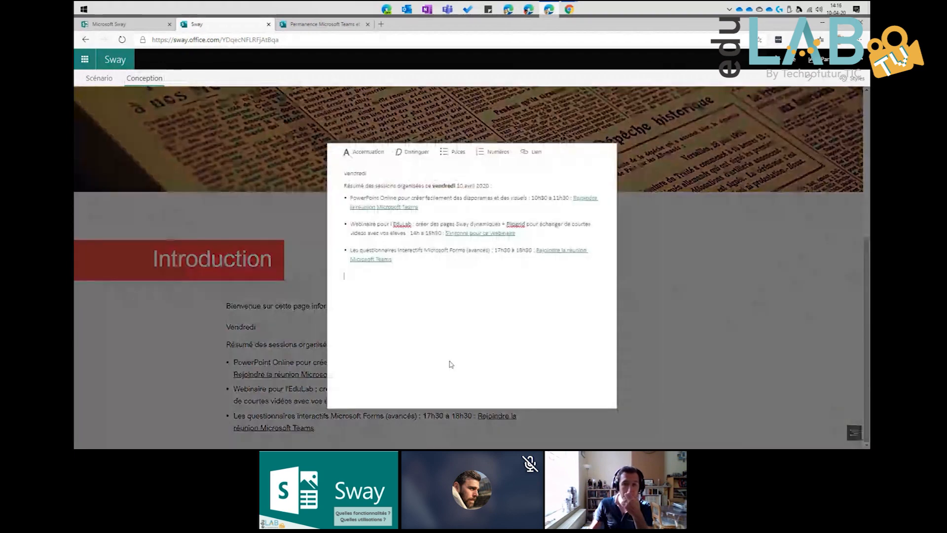
left_click(666, 237)
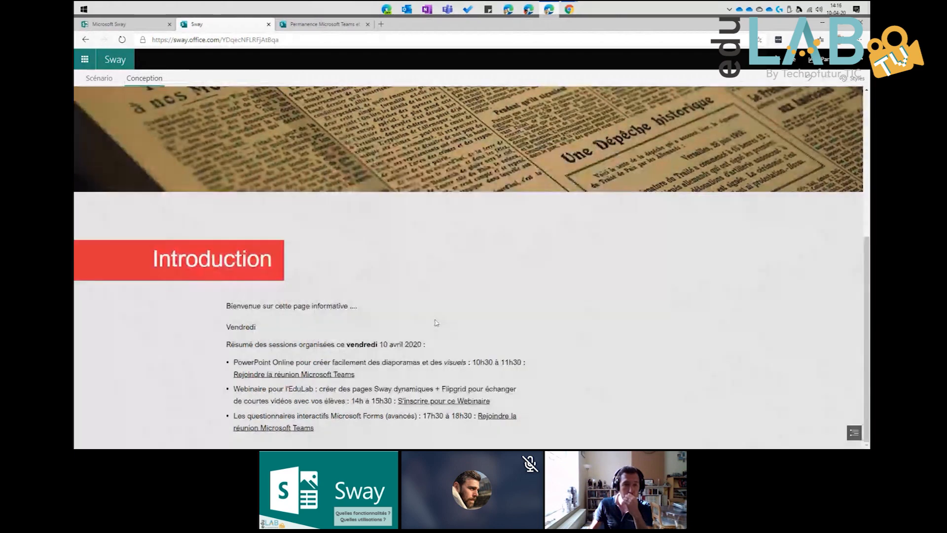
Step: Raise the session summary card to the second emphasis level in Scénario and show it in the design preview
left_click(99, 79)
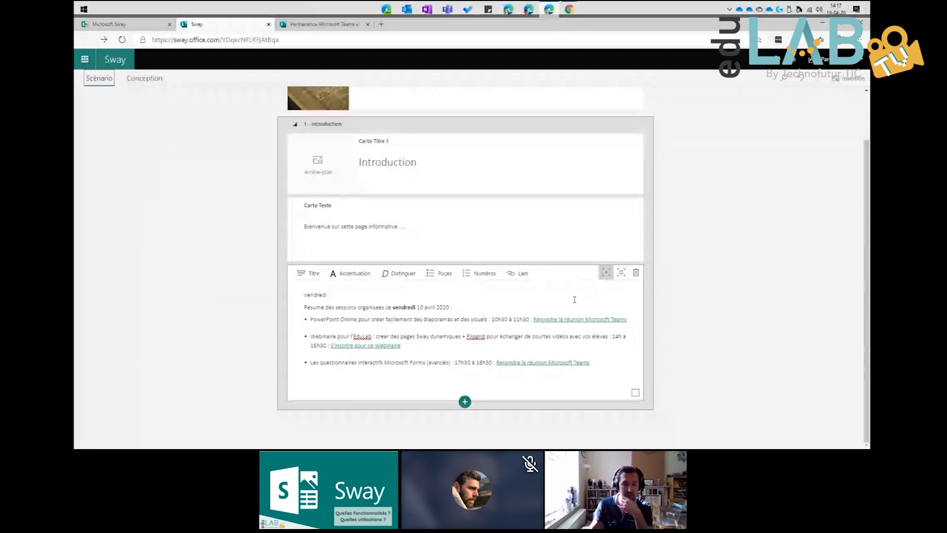
left_click(620, 277)
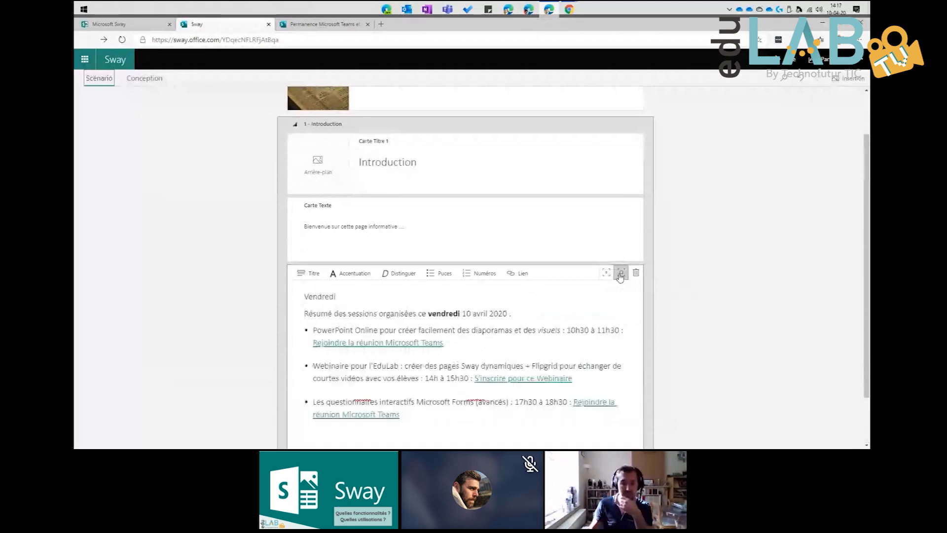
left_click(133, 79)
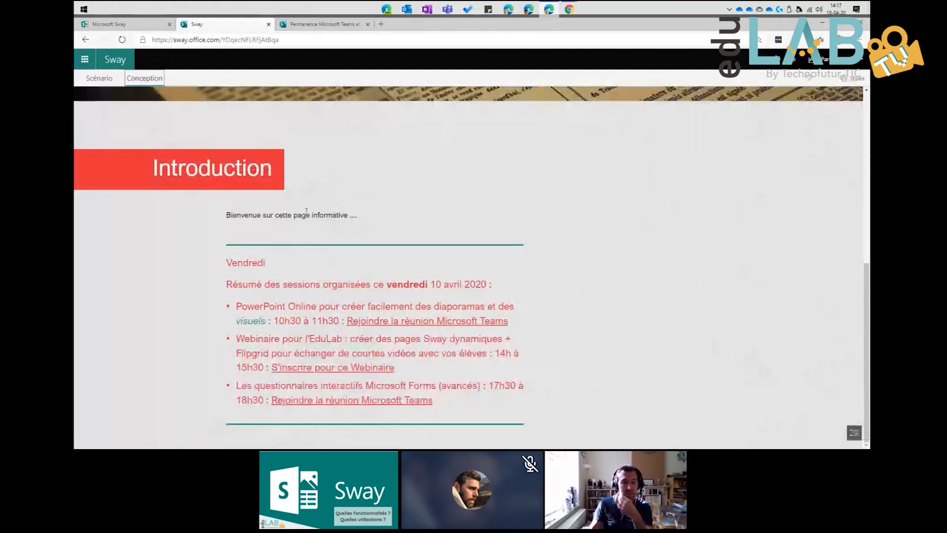
Step: Compare the plain welcome text with the emphasized session summary, including the styling of "visuels"
left_click_drag(226, 215, 365, 217)
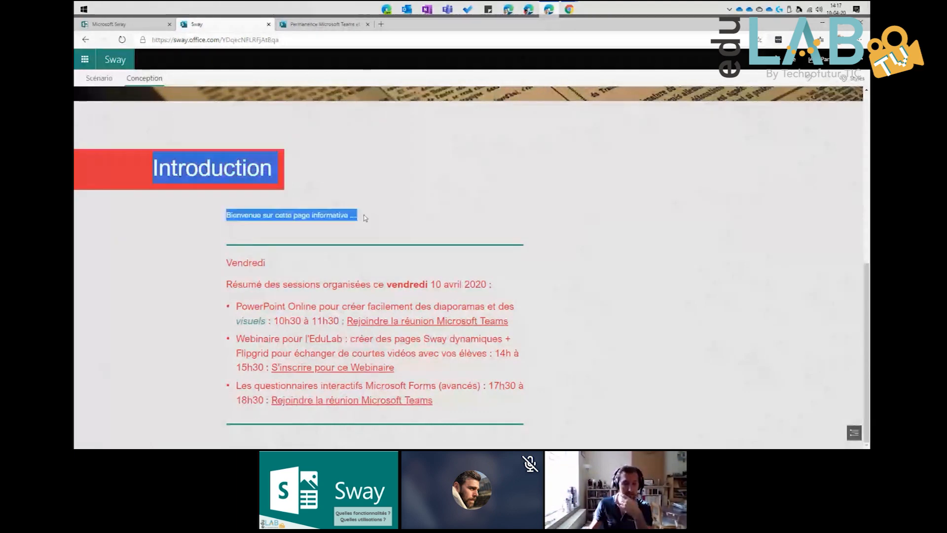
left_click(243, 233)
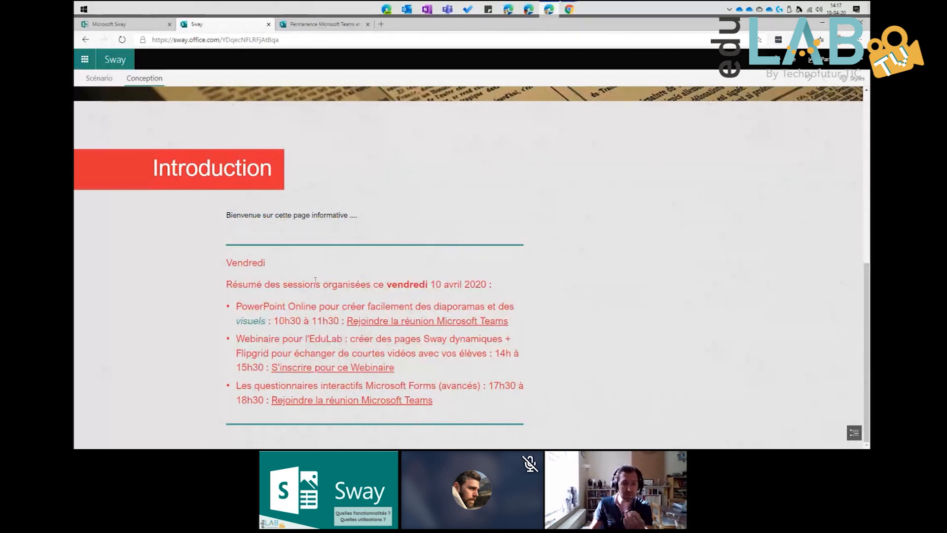
left_click(247, 321)
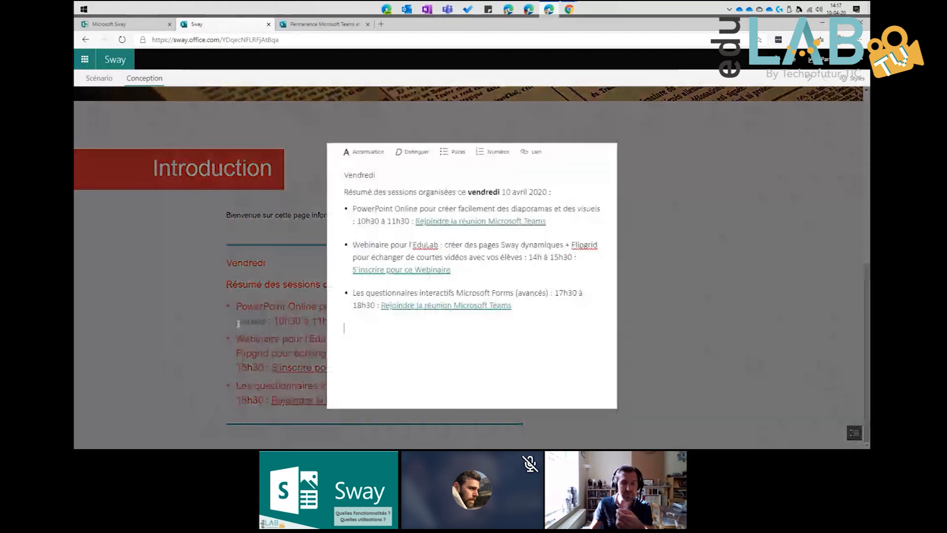
left_click(260, 313)
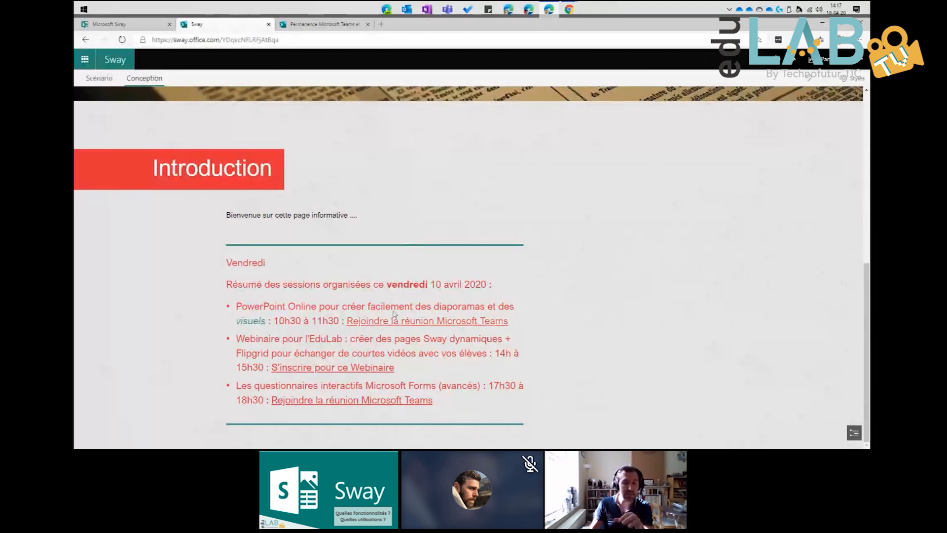
scroll(275, 275, "up", 5)
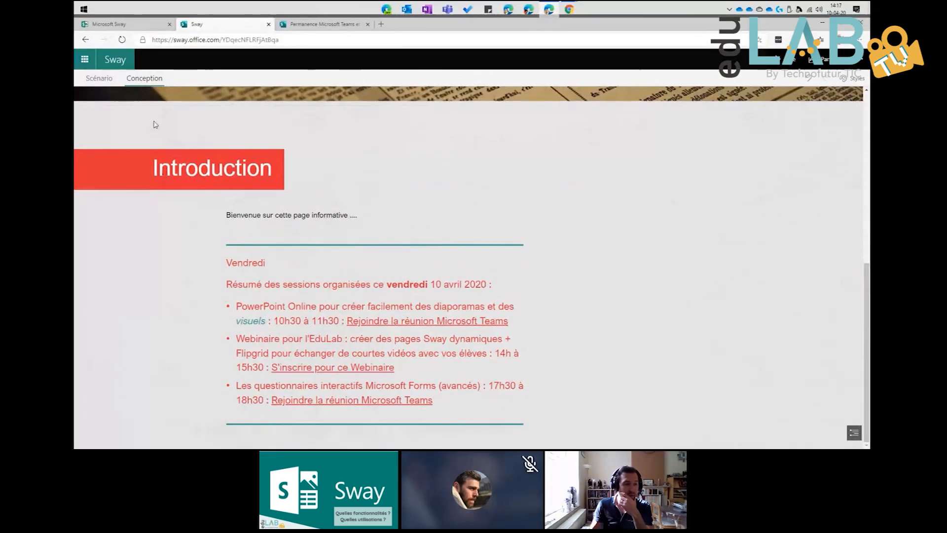
Step: Insert an image card below the session summary using the suggested open notebook picture with glasses and a coffee cup
left_click(99, 78)
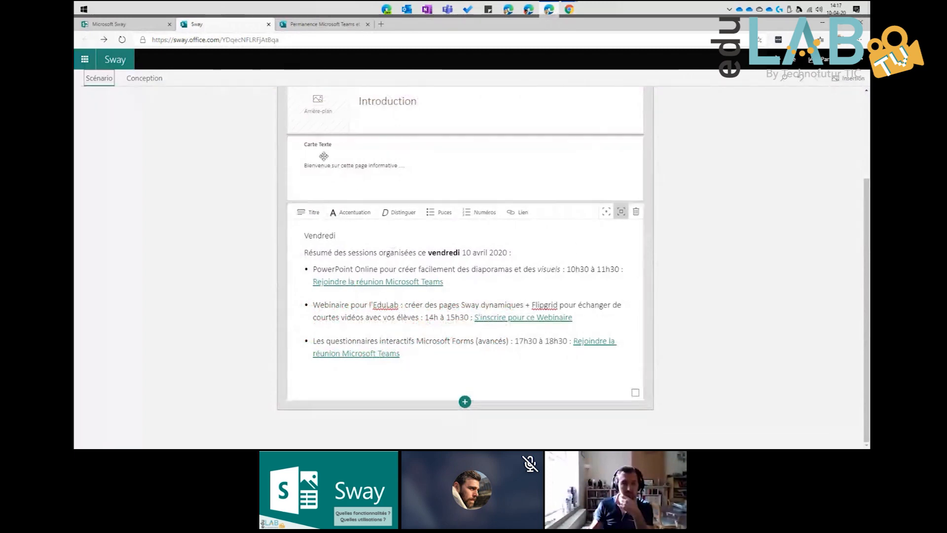
left_click(464, 402)
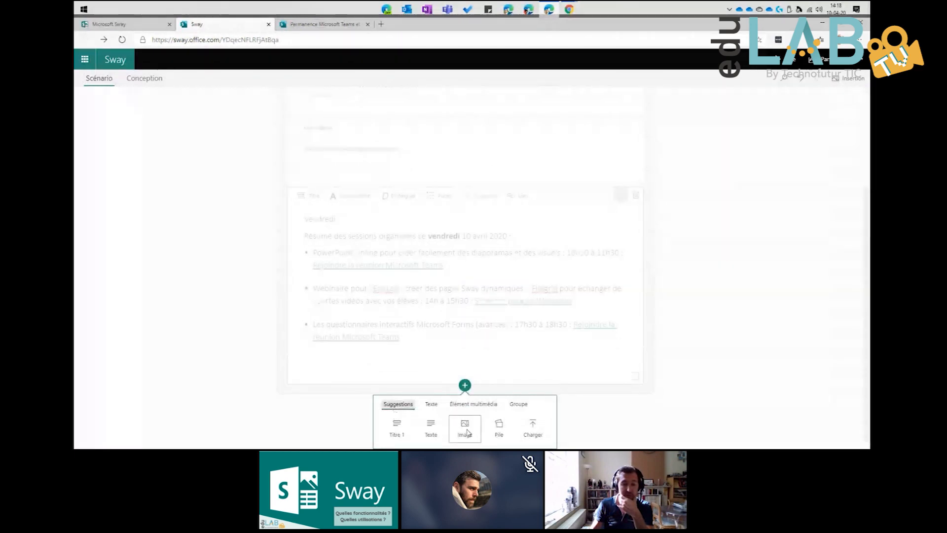
left_click(466, 430)
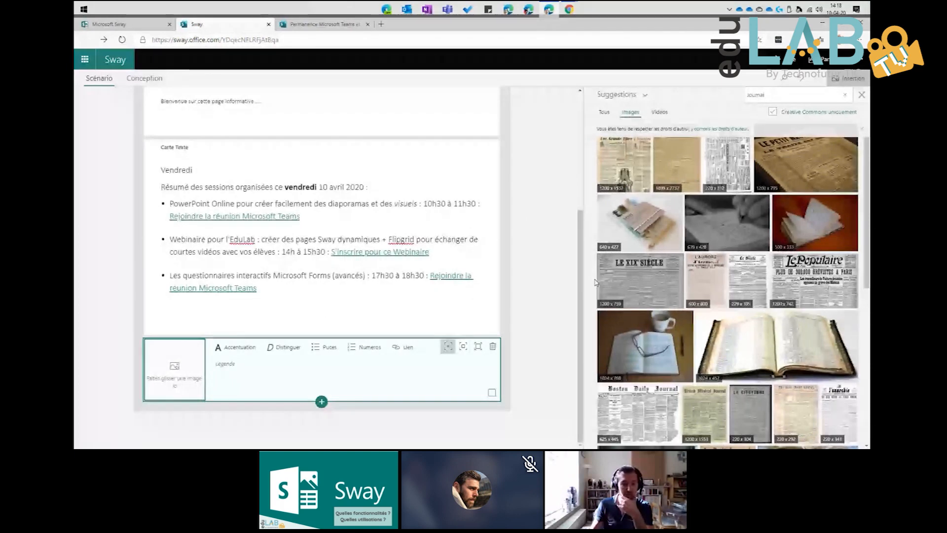
left_click(644, 345)
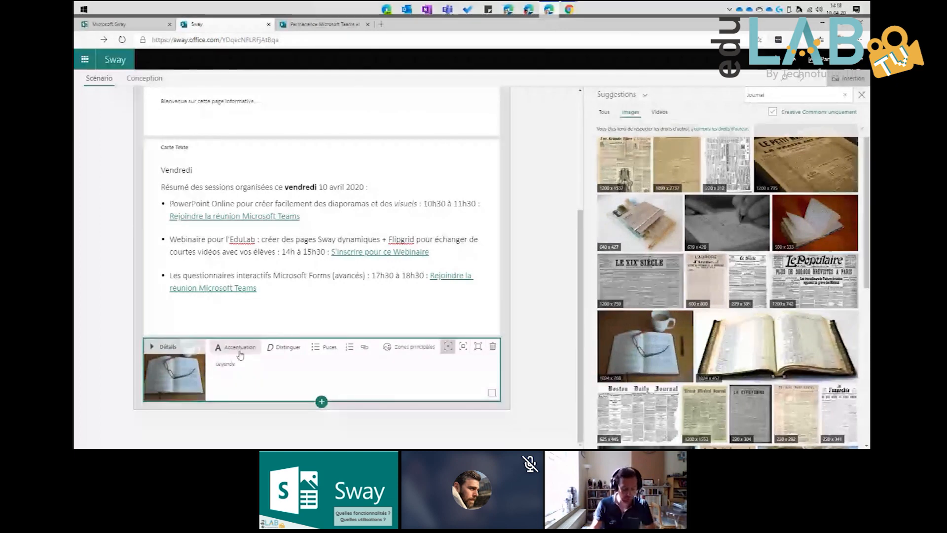
Step: Caption the notebook image "Belle image" and raise its card to the second emphasis level
left_click(265, 365)
type("Belle image")
triple_click(264, 365)
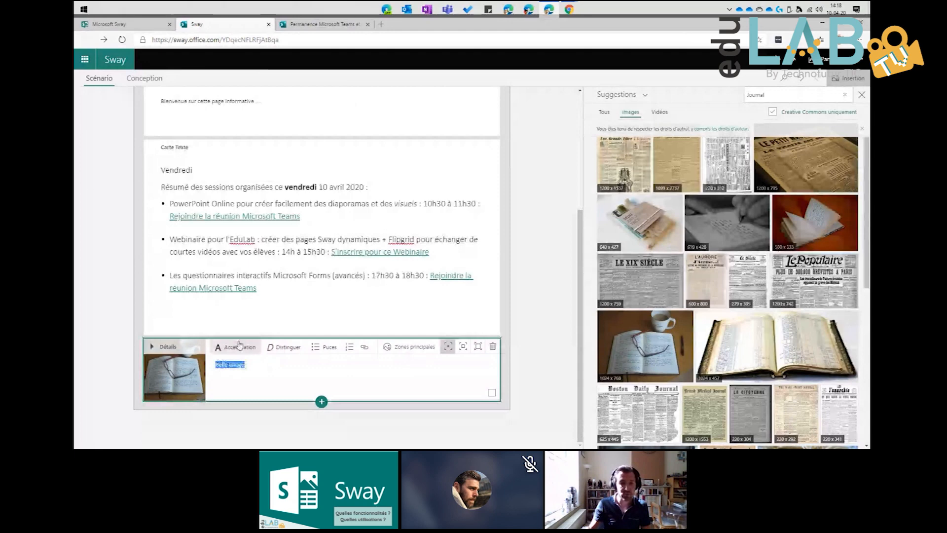
left_click(221, 301)
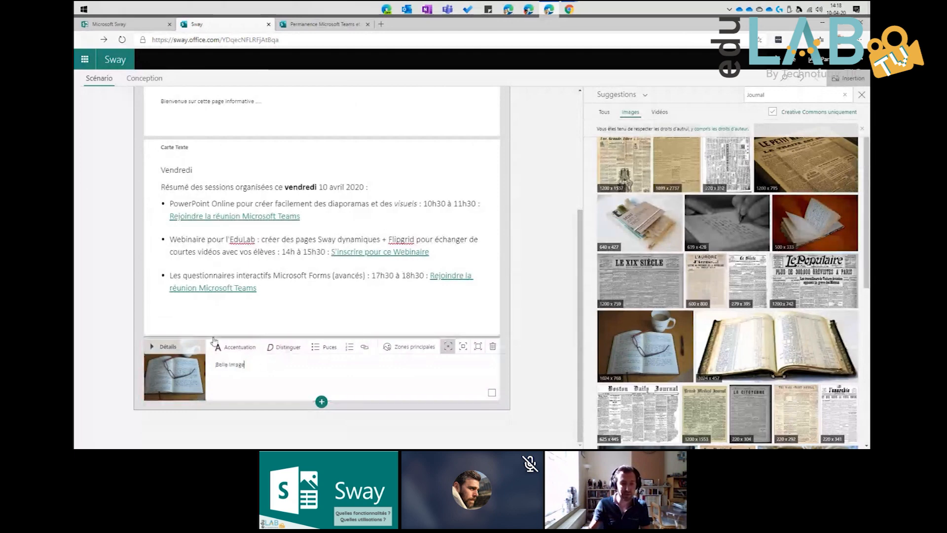
left_click(263, 364)
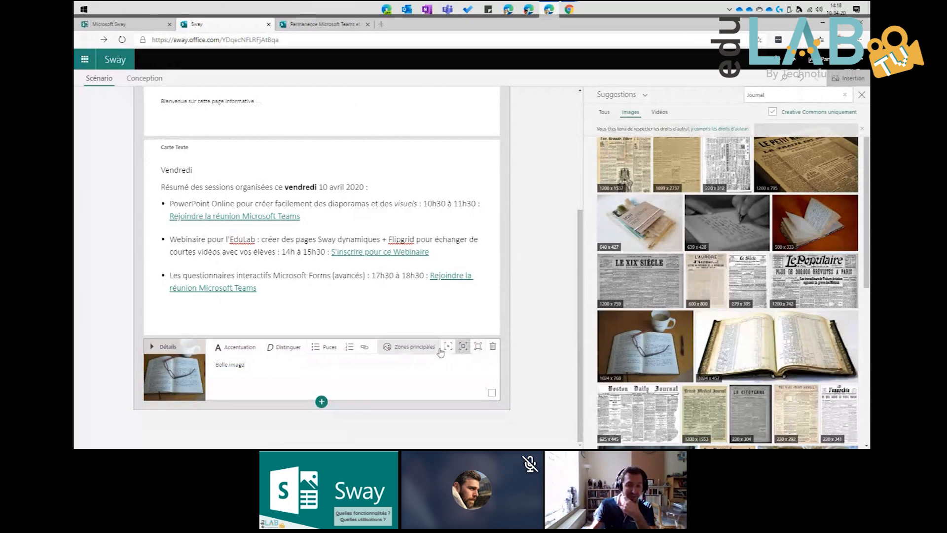
Step: Review the captioned notebook image and the whole page up to the title in the design preview
left_click(144, 78)
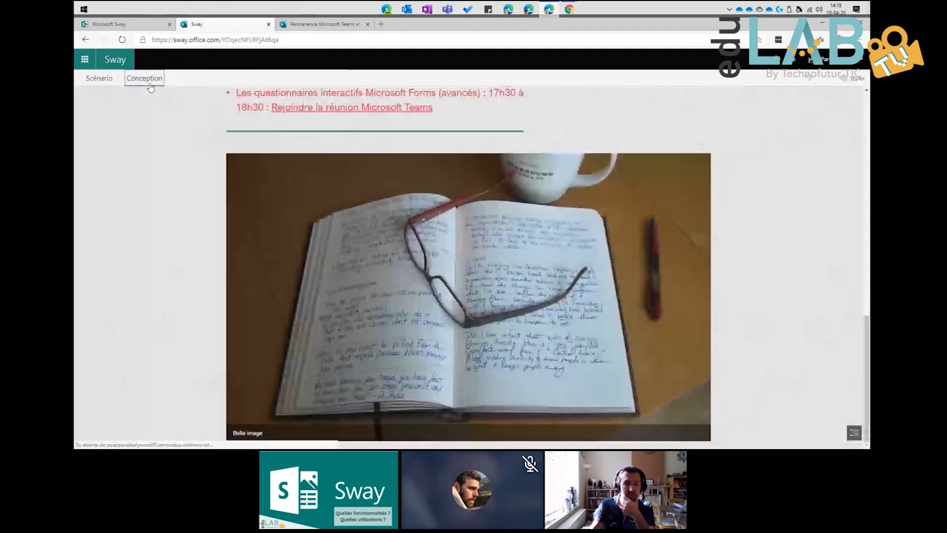
scroll(471, 295, "up", 8)
scroll(471, 295, "down", 8)
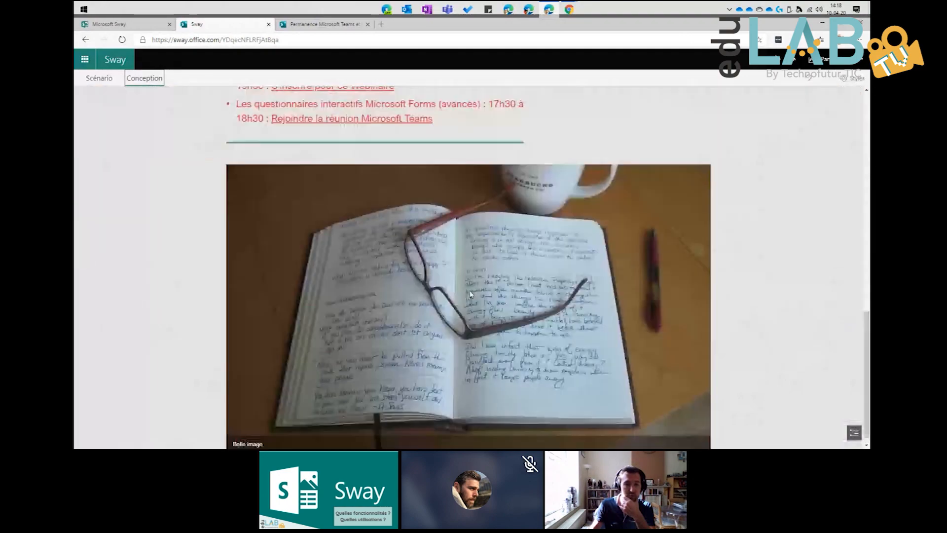
scroll(471, 295, "up", 4)
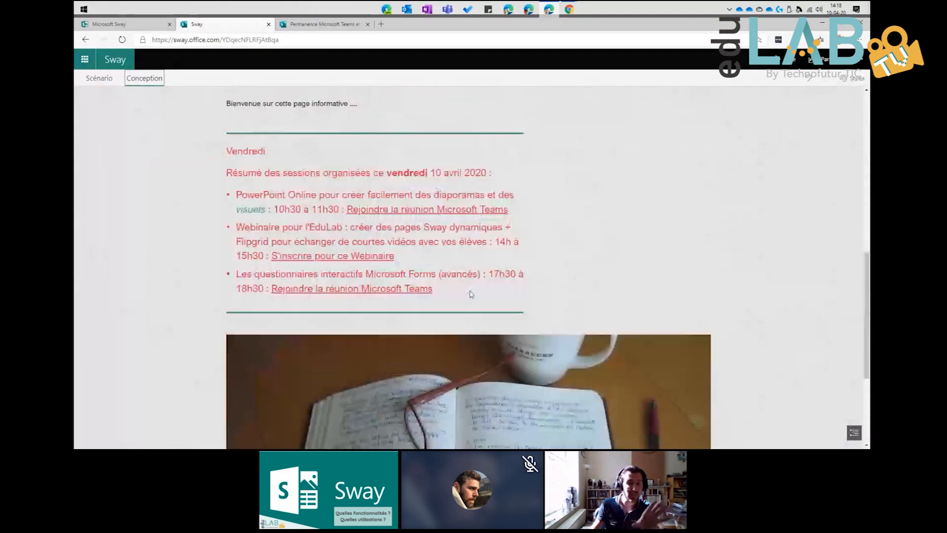
scroll(471, 295, "up", 10)
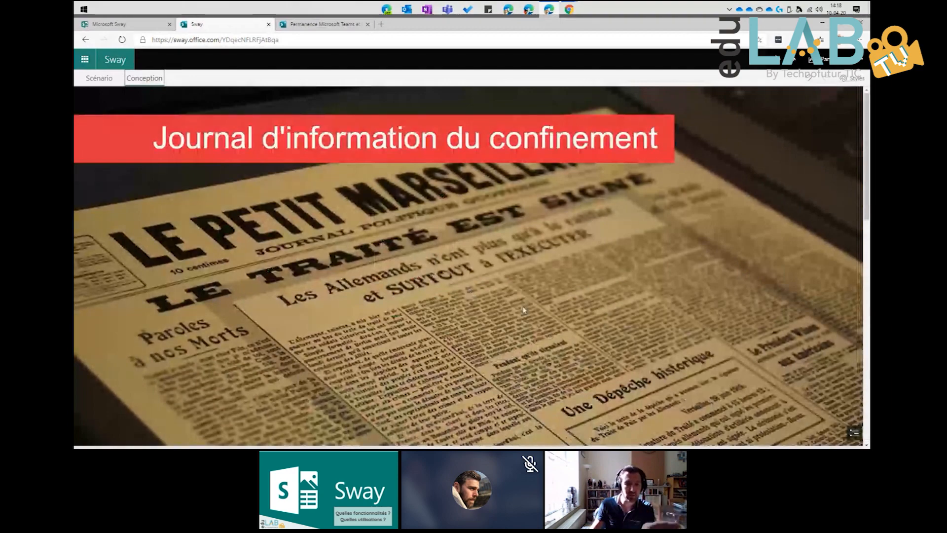
Step: Add a new section below the captioned notebook image and title it "Chapitre 1"
scroll(439, 221, "down", 6)
scroll(439, 221, "down", 6)
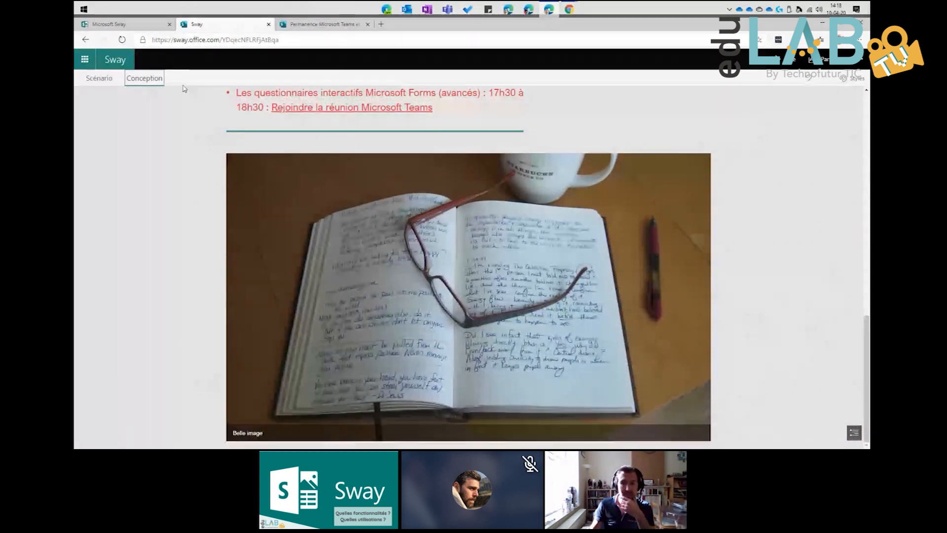
key("alt+Left")
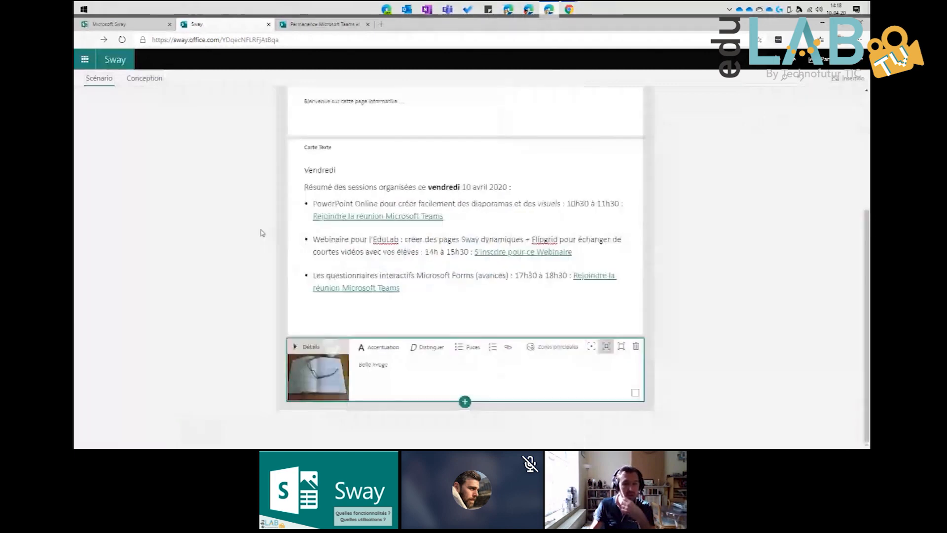
scroll(381, 276, "up", 2)
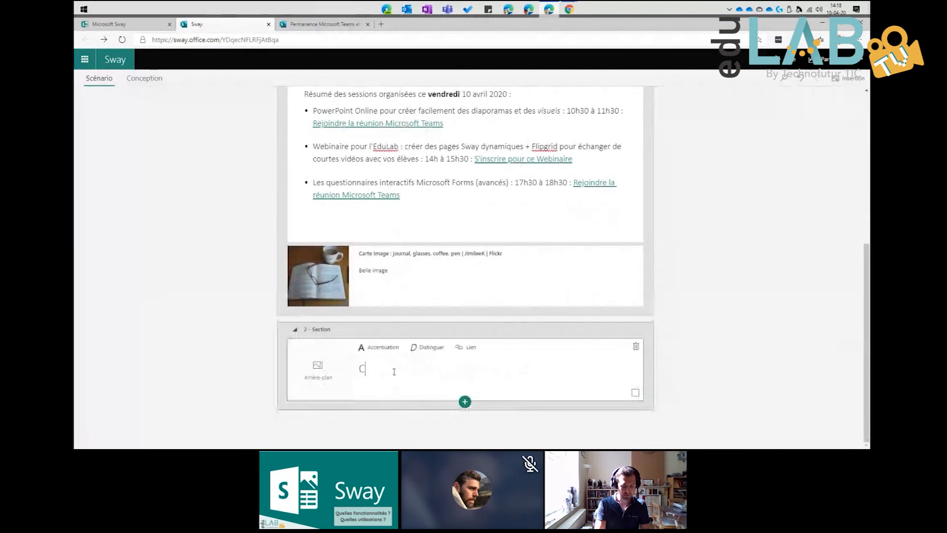
type("Cha")
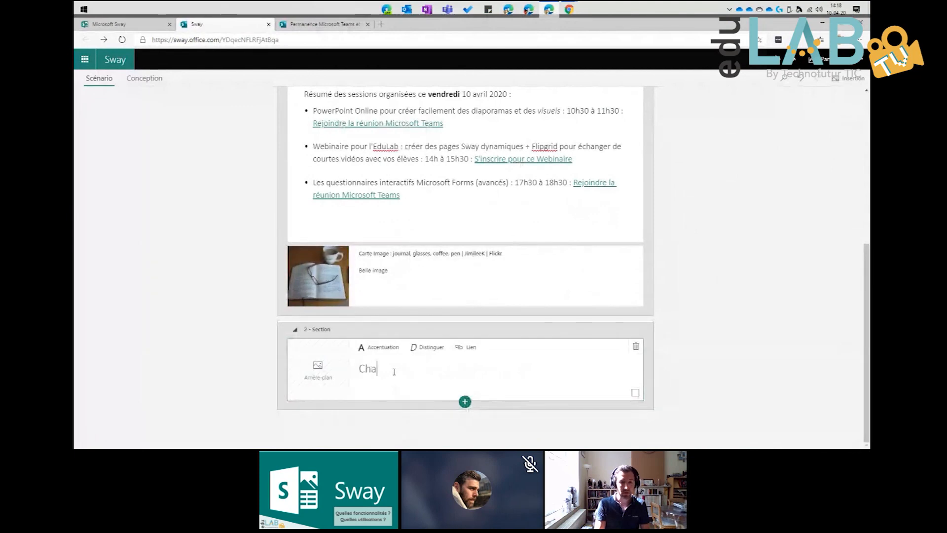
type("pitre 1")
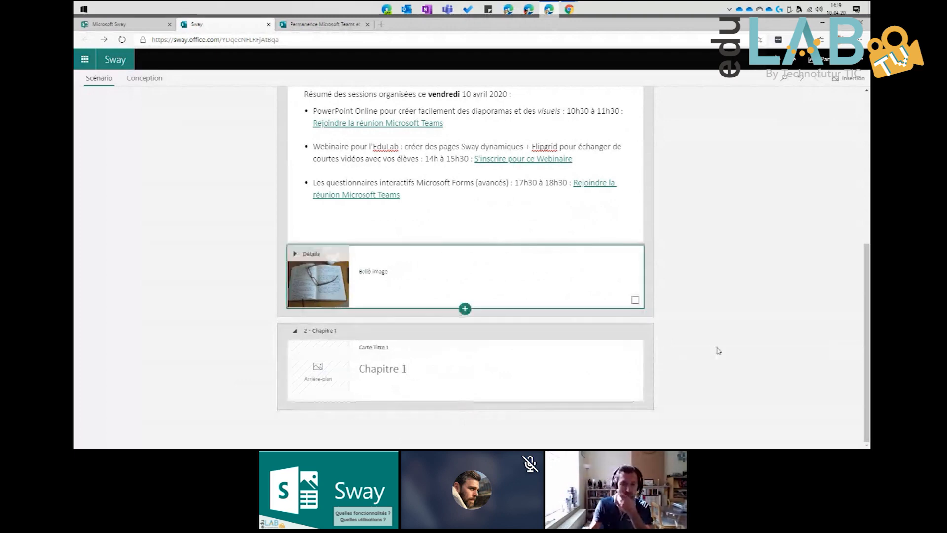
Step: Check the page with the new "Chapitre 1" section in the design preview, including the introduction, and return to the storyline
left_click(160, 81)
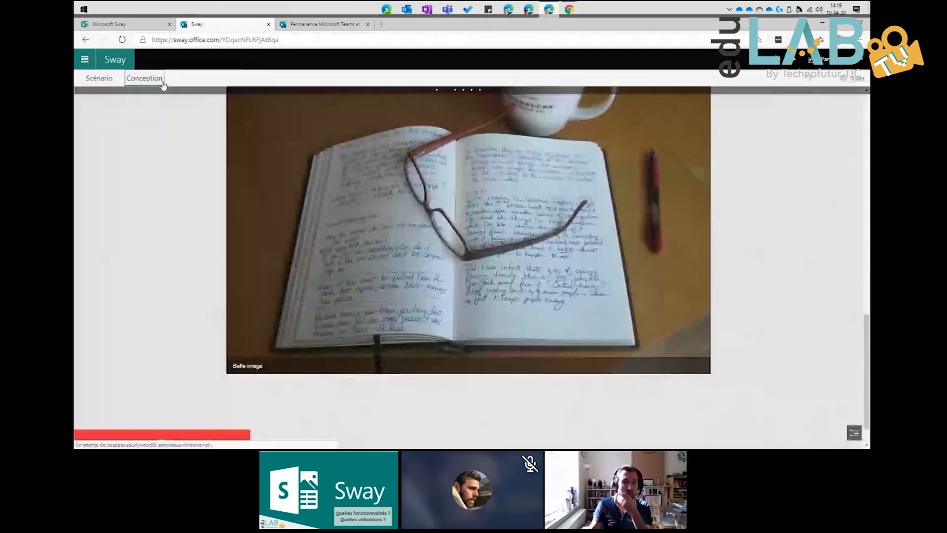
scroll(304, 197, "down", 10)
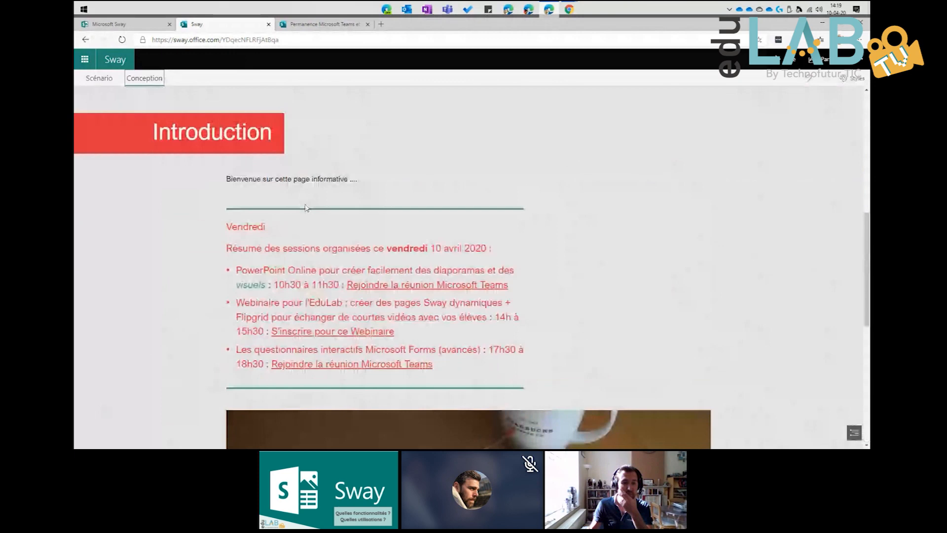
left_click(100, 80)
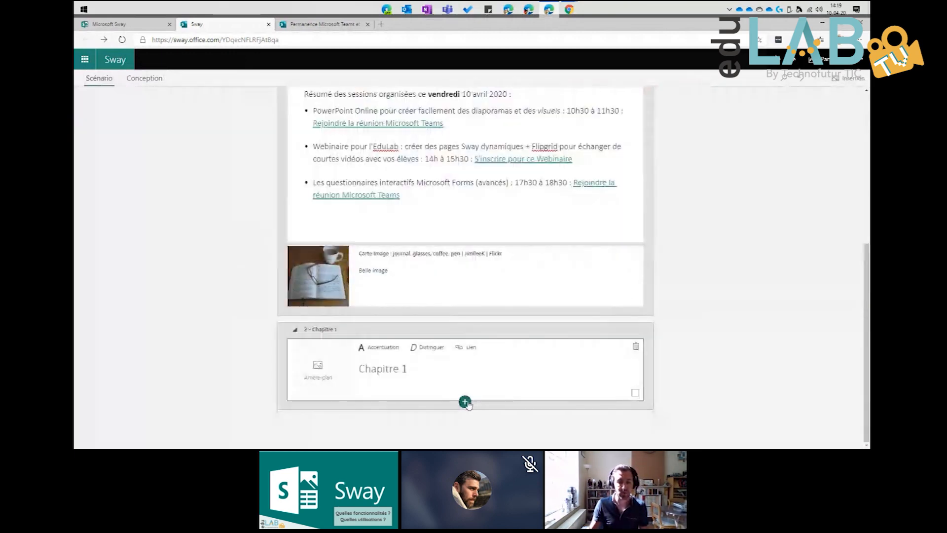
Step: Insert a text card under the "Chapitre 1" title containing "Texte informatif :"
left_click(465, 401)
left_click(429, 425)
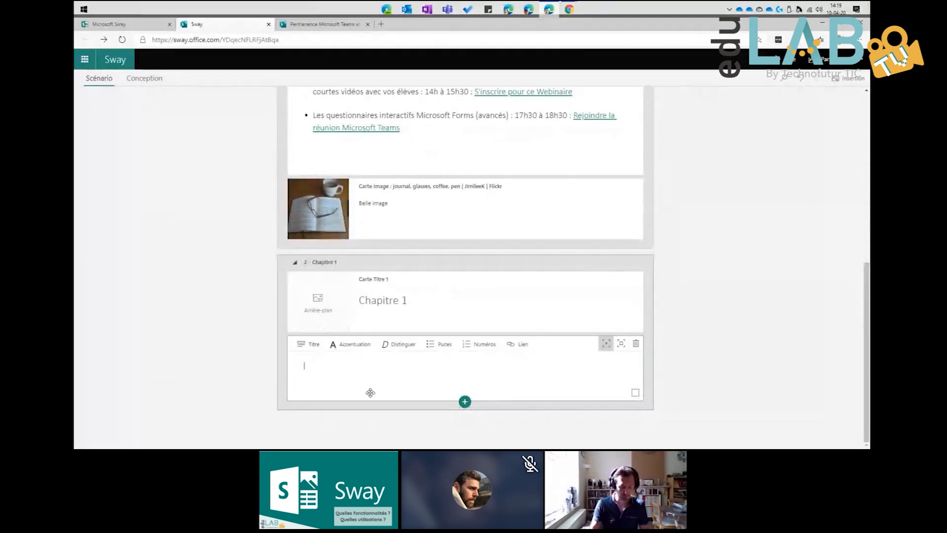
type("Texte informatif :")
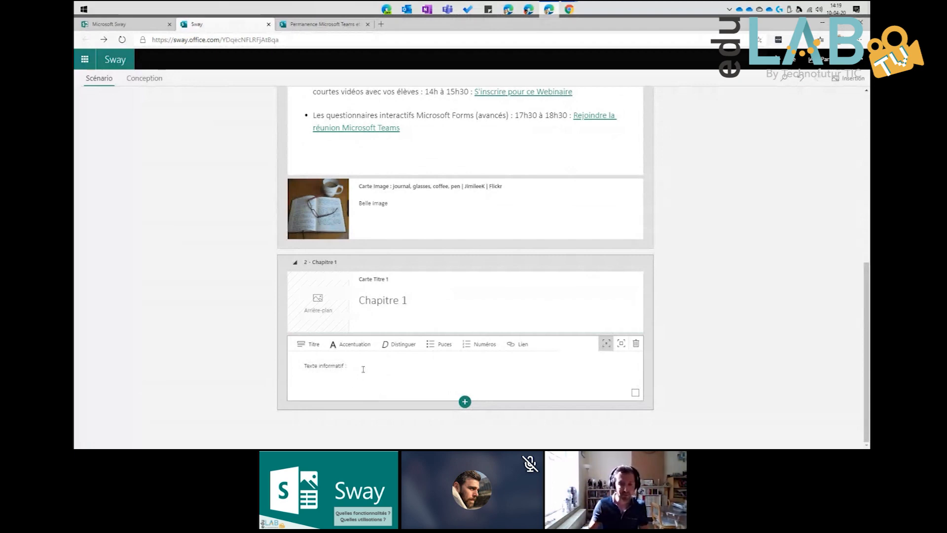
Step: Raise the "Texte informatif :" card to the second emphasis level and accentuate the word "informatif" in bold
left_click_drag(363, 369, 293, 366)
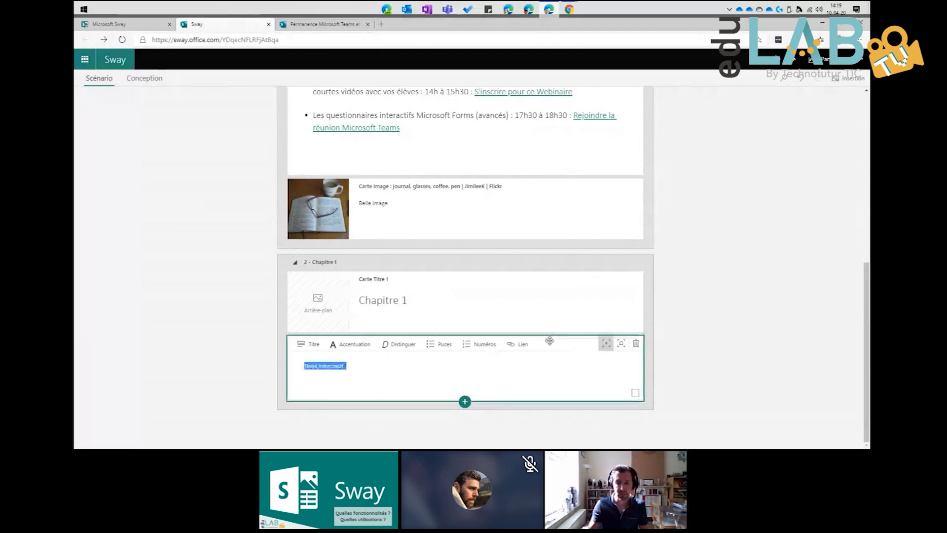
left_click(618, 345)
double_click(335, 366)
left_click(362, 344)
Step: Insert a stack (Pile) group below the informative text with a first text card reading "Définition 1 : la molécule est composée d'atomes"
left_click(465, 401)
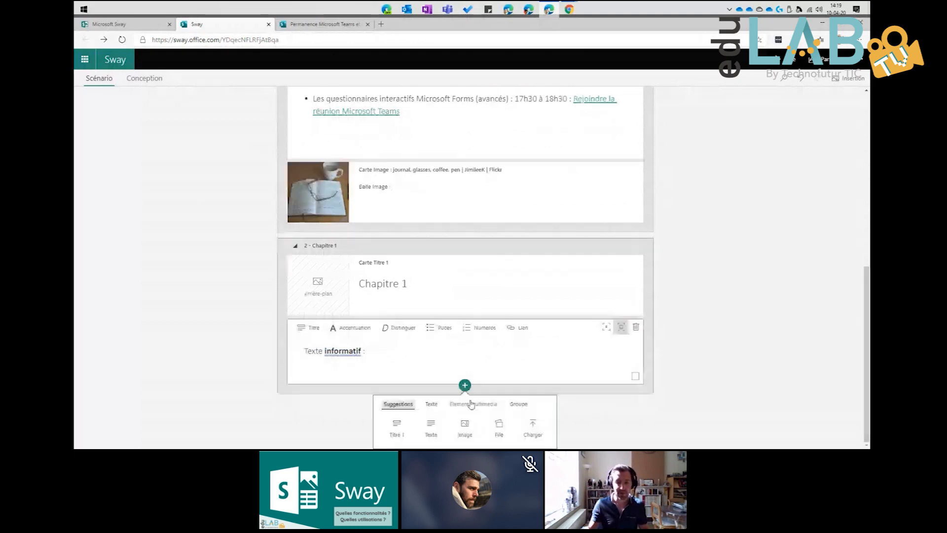
left_click(499, 427)
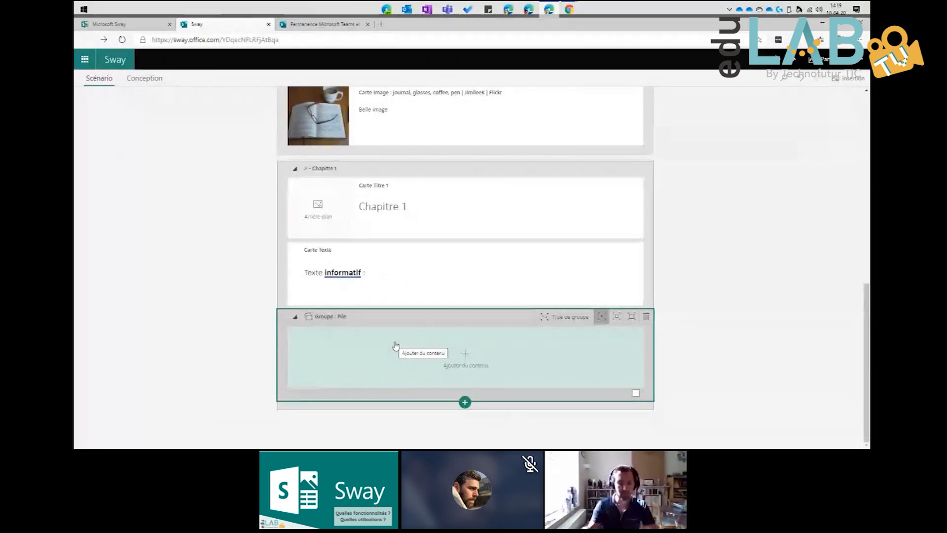
left_click(466, 359)
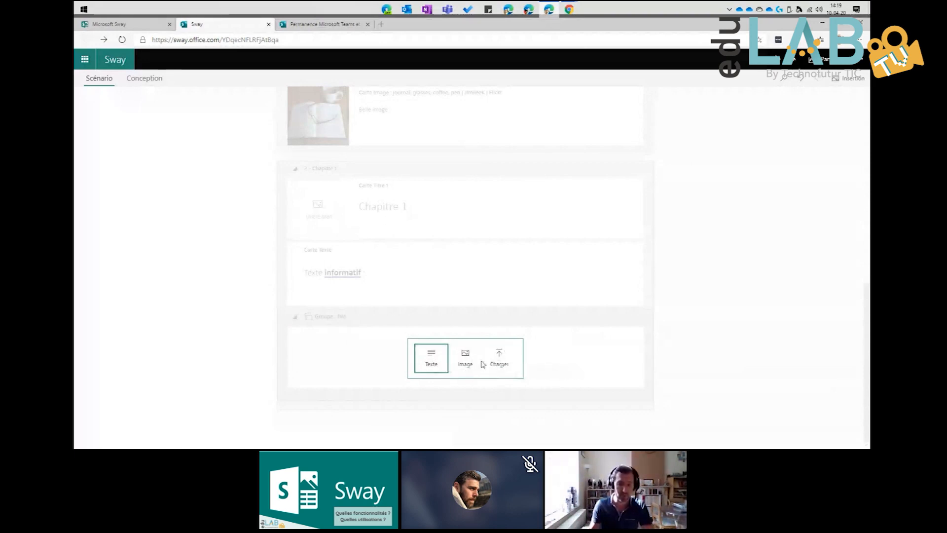
left_click(430, 361)
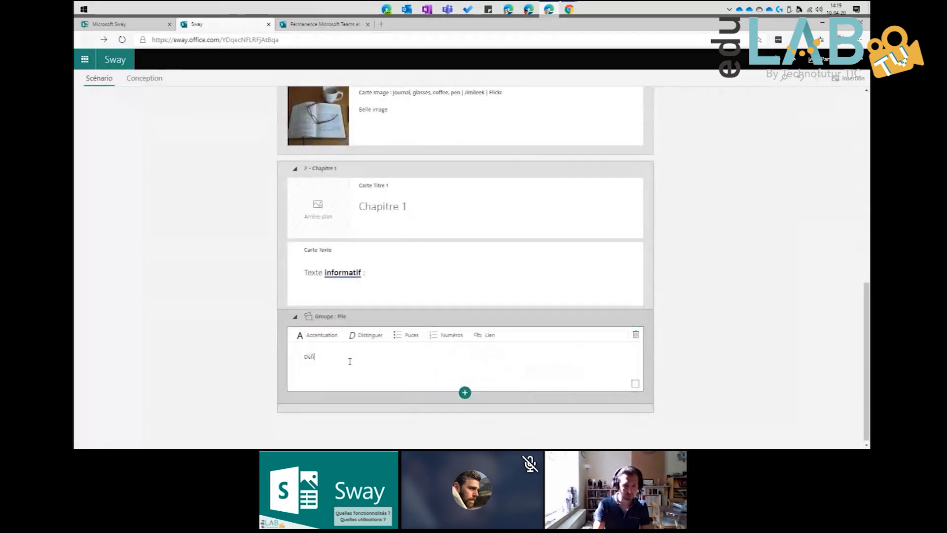
type("Définition 1 =")
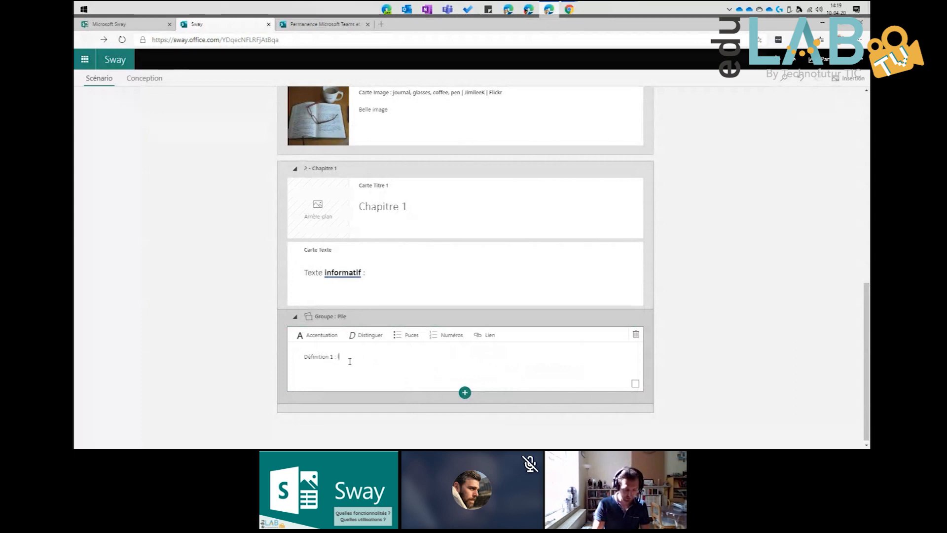
type(" la molécule est composée d'atomes")
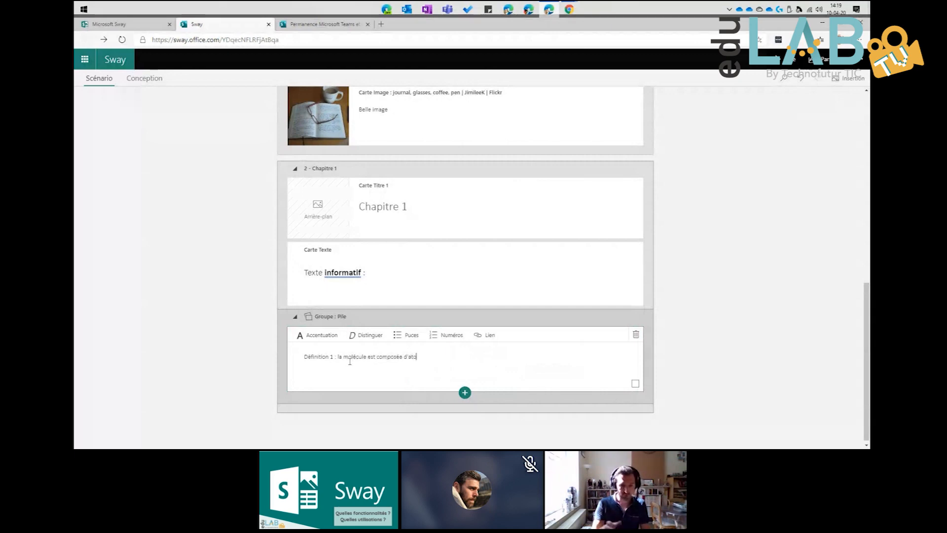
Step: Add a second text card to the stack reading "Définition 2 : l'atome est un ensemble de protons, d'électrons et de neutrons"
left_click(465, 393)
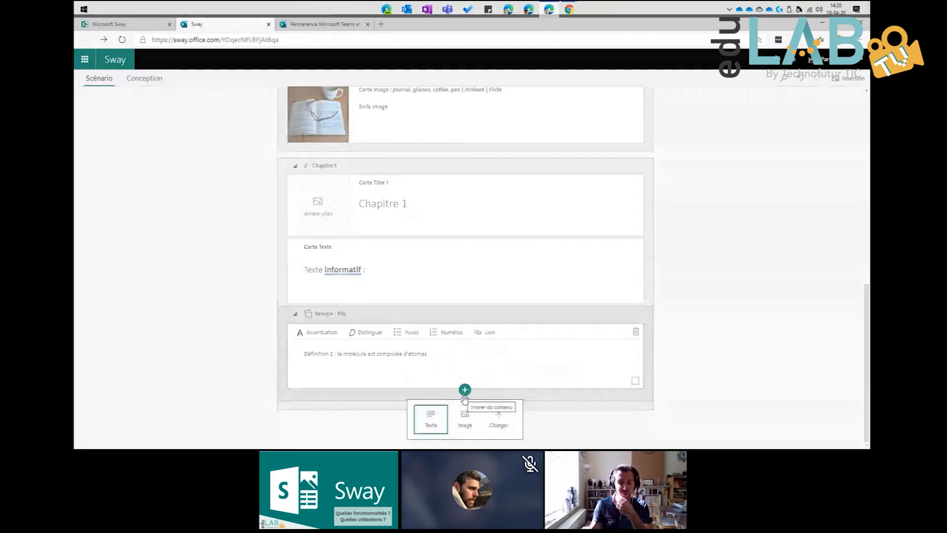
left_click(430, 419)
type("Déf")
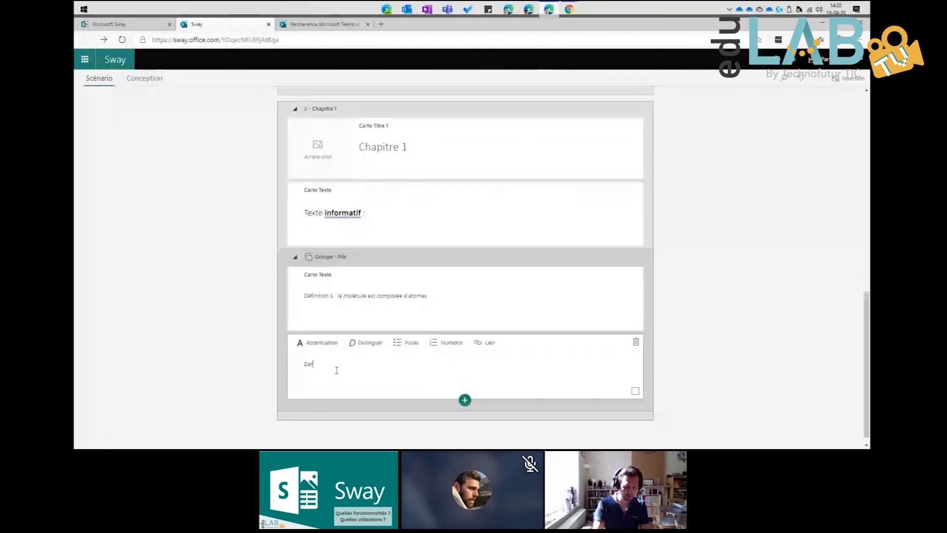
type("inition 2 : l'atome es")
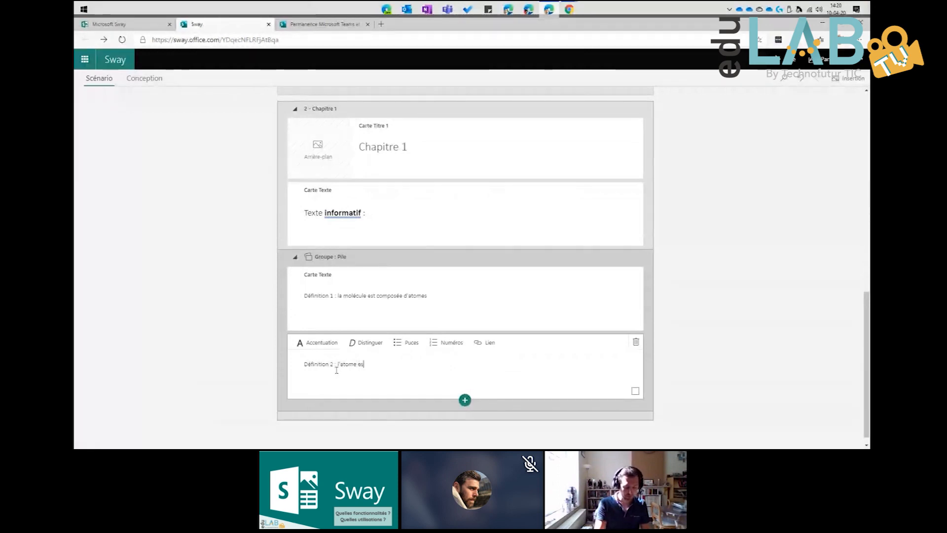
type("en")
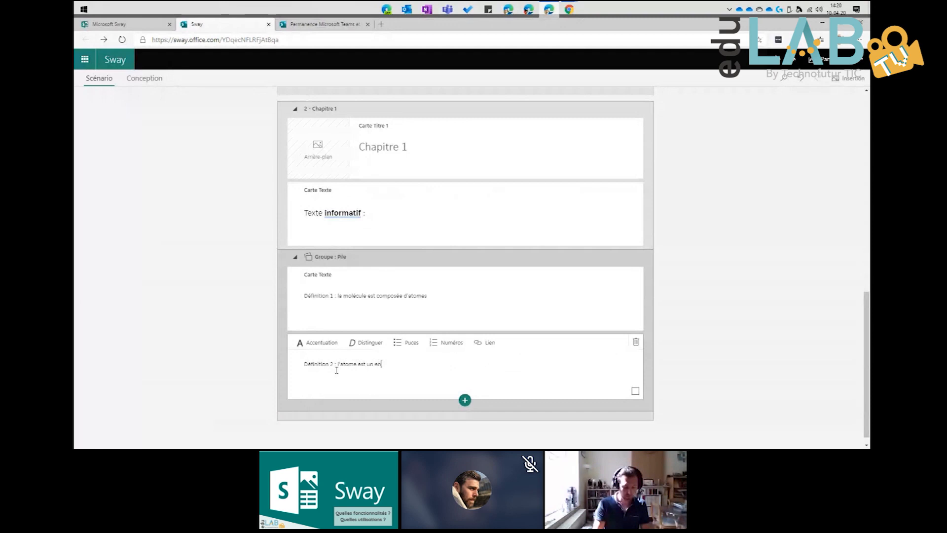
type("semble de protons, d'électro")
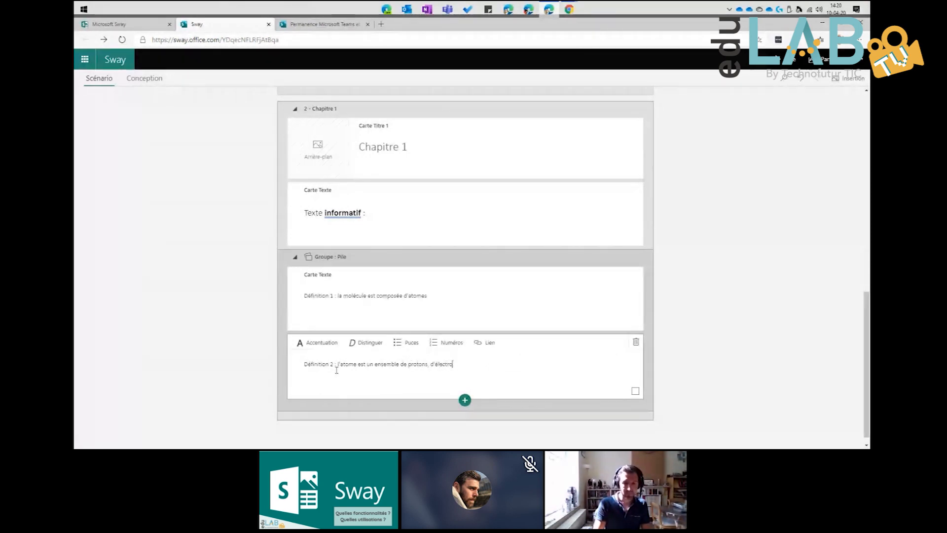
type("ns et de neutrons")
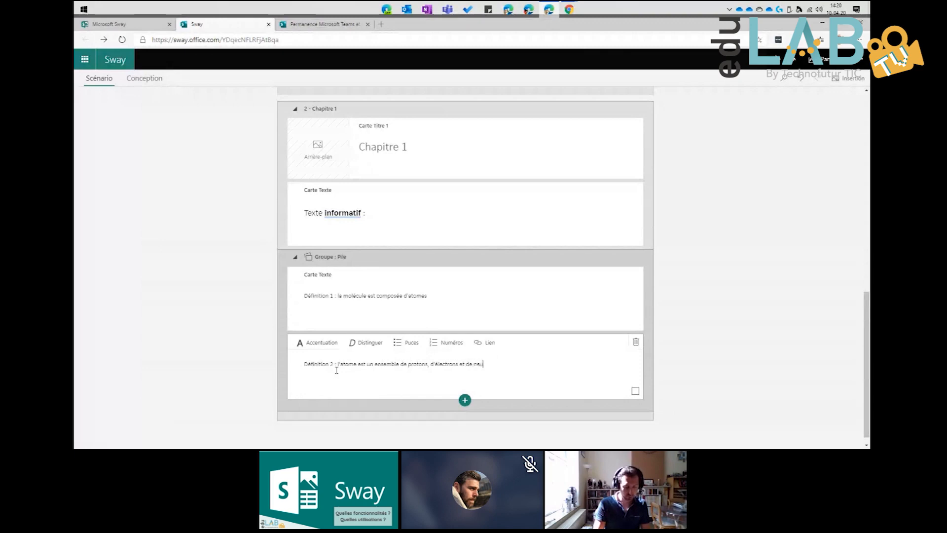
Step: Add an image card to the stack, search the suggested images for "Atome" and insert the Rutherford atom diagram with the red and blue nucleus
left_click(465, 400)
left_click(465, 419)
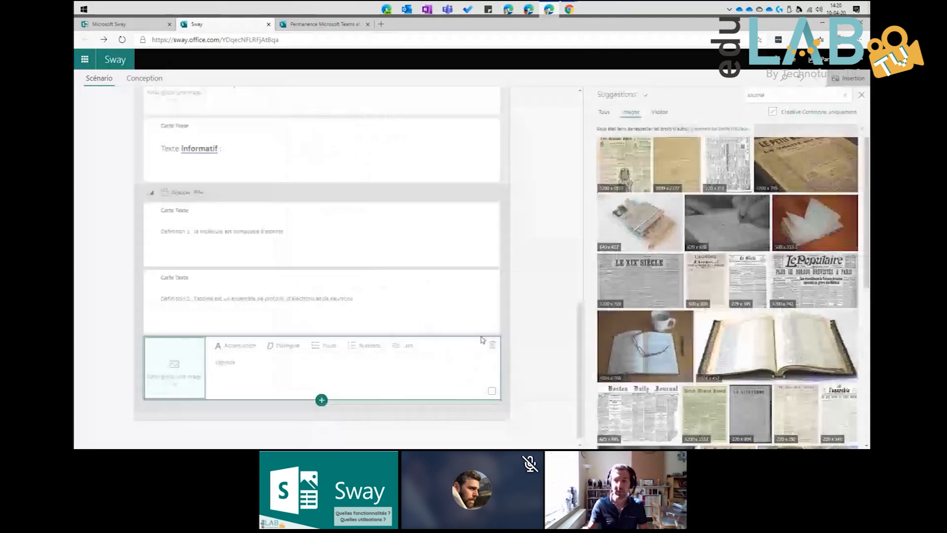
type("Atome")
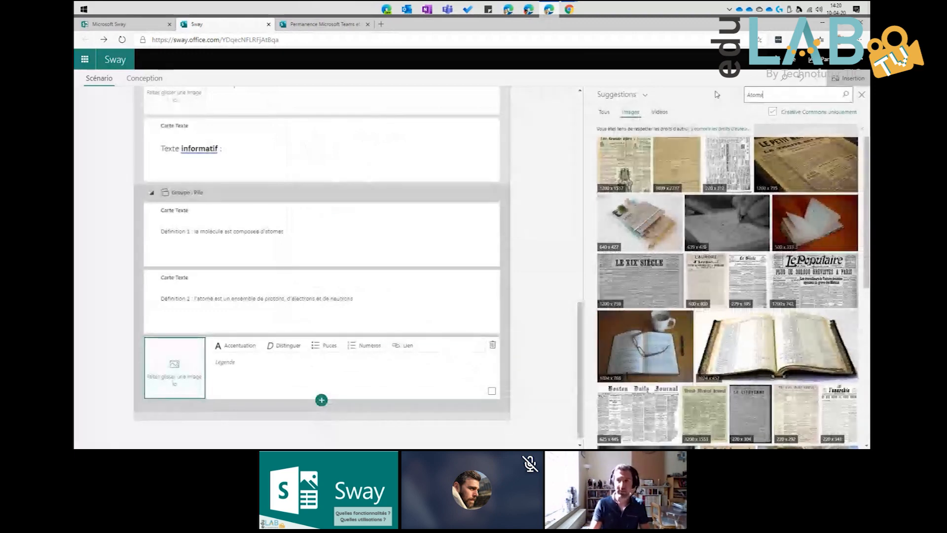
key("Return")
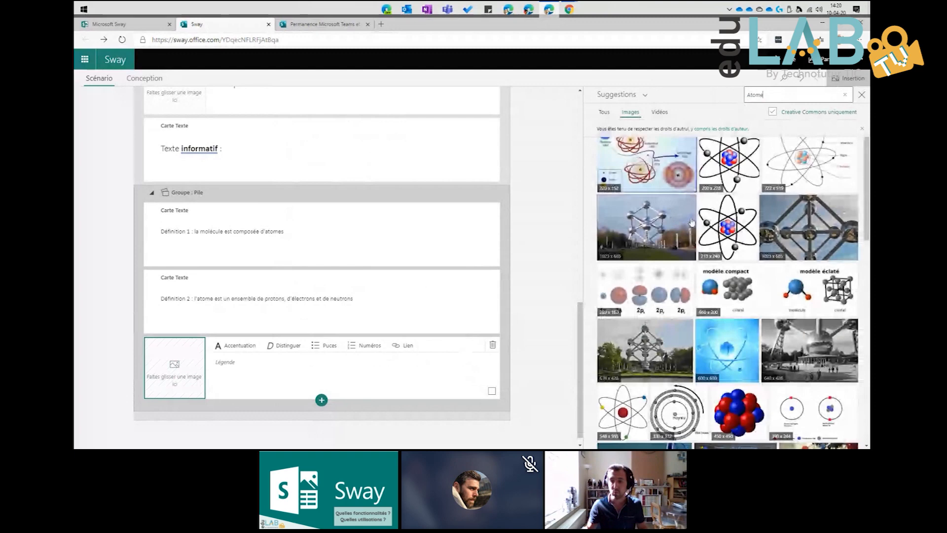
left_click(716, 235)
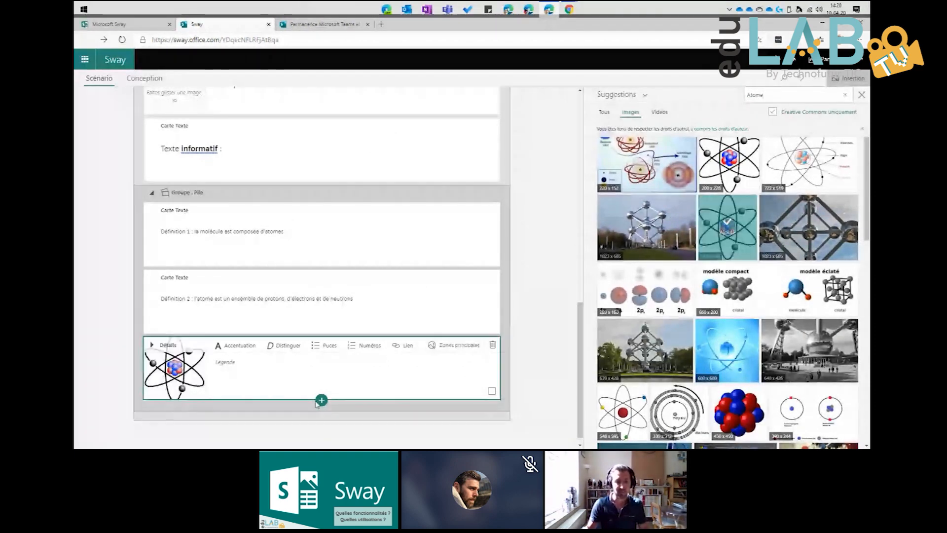
Step: Add another image card to the stack with the suggested Atomium photo framed by trees, and close the suggestions
left_click(321, 400)
left_click(322, 419)
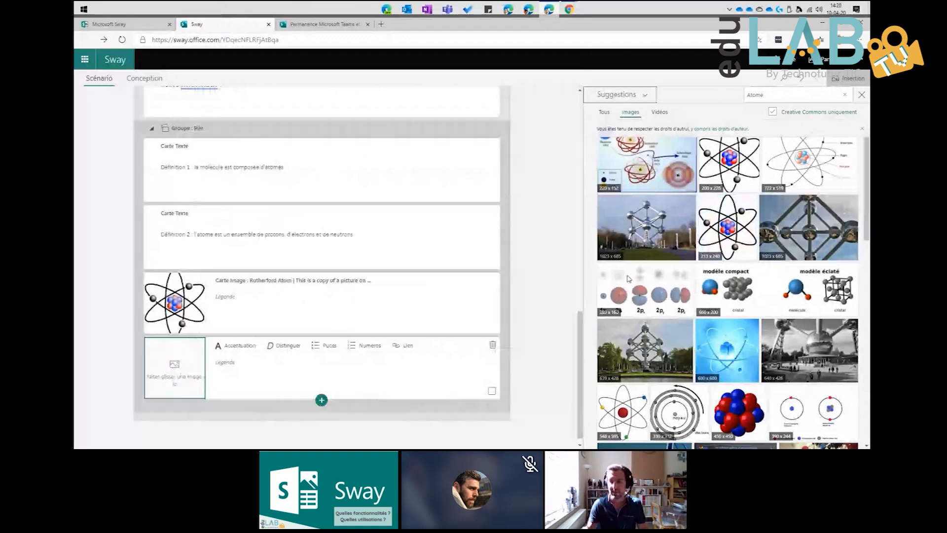
scroll(739, 310, "down", 1)
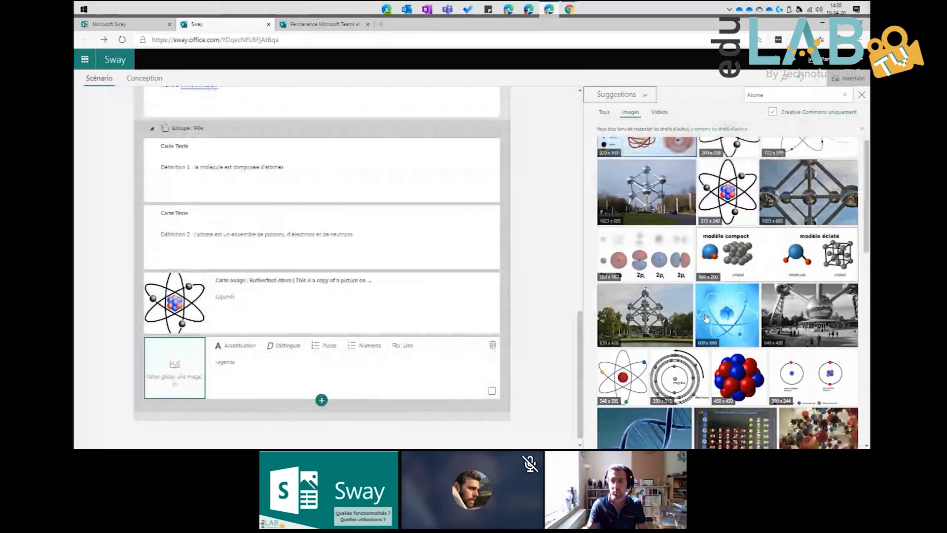
scroll(706, 318, "down", 1)
left_click(645, 301)
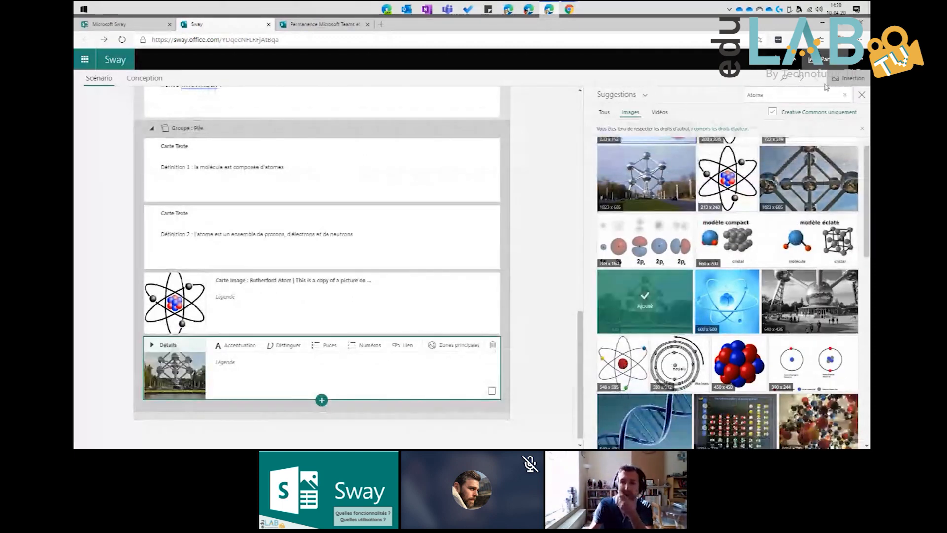
left_click(861, 95)
Step: Collapse the stack group and raise it to the second emphasis level
scroll(500, 229, "up", 4)
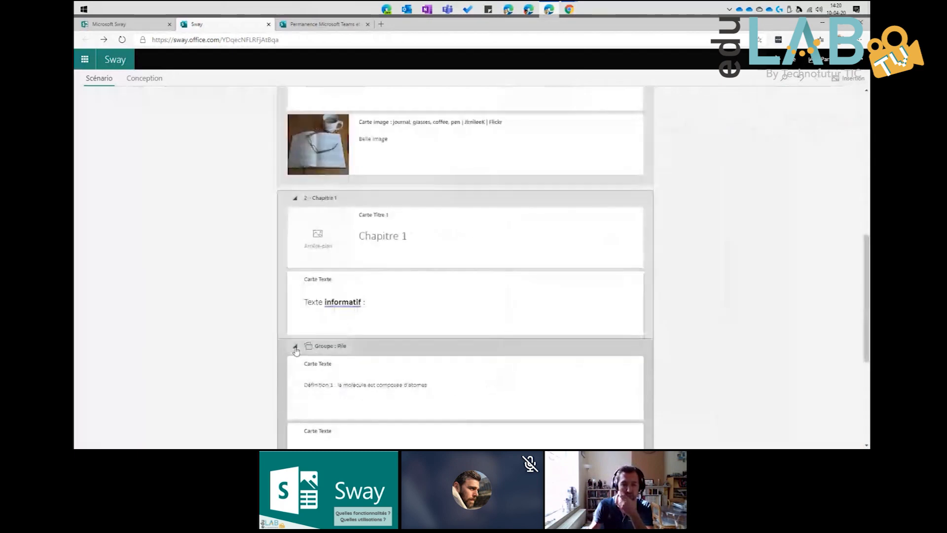
left_click(356, 340)
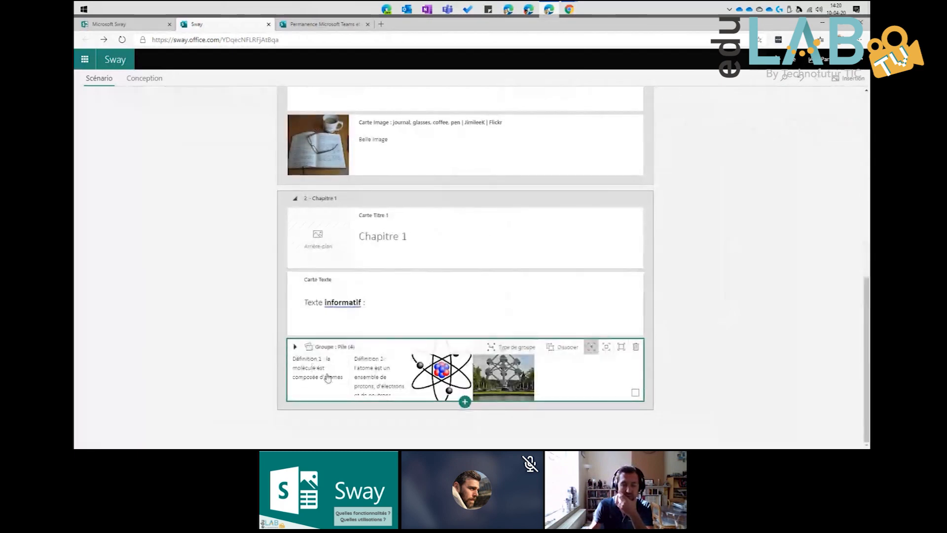
left_click(606, 347)
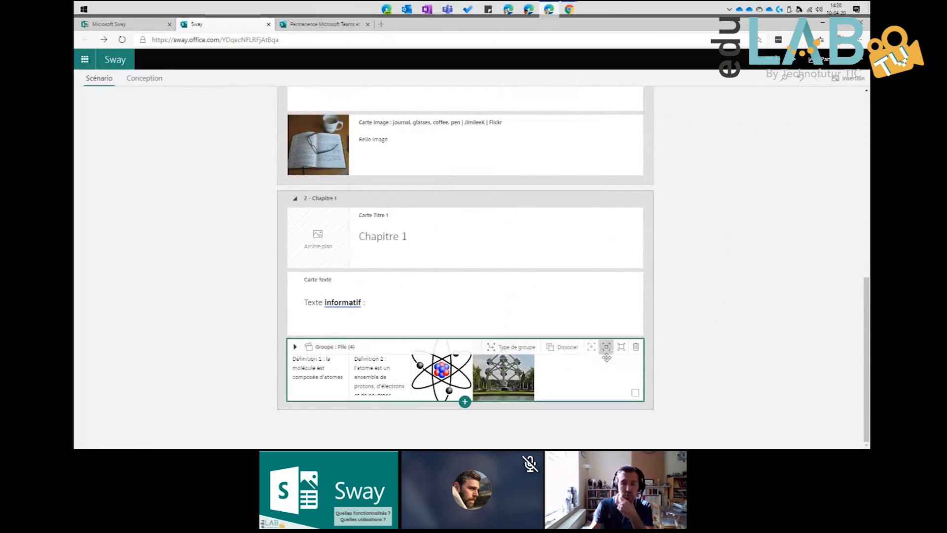
Step: Review the "Chapitre 1" section with its informative text and the stack of definitions in the design preview
left_click(146, 84)
scroll(373, 206, "up", 3)
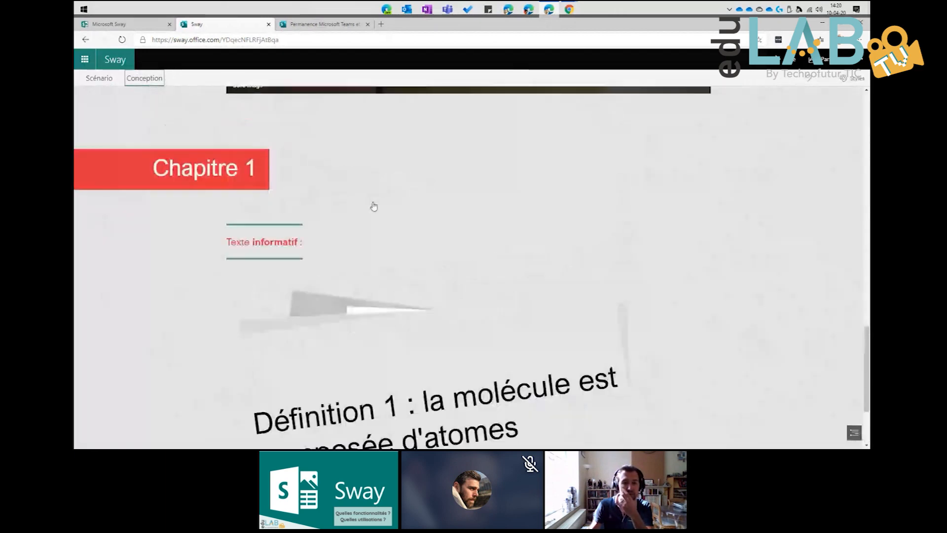
scroll(373, 206, "up", 3)
scroll(373, 207, "down", 5)
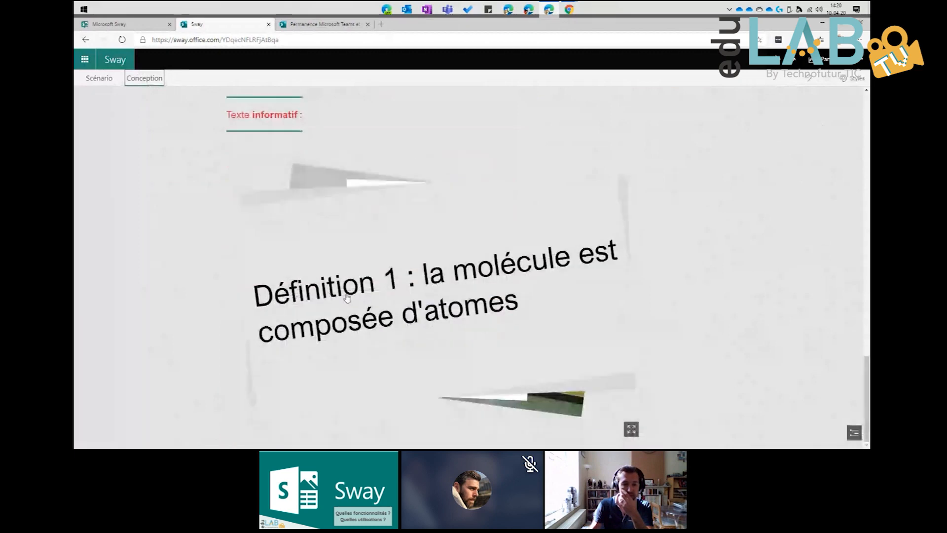
Step: Flip through the stack's cards in the design preview to examine how the definitions and atom images cycle
left_click(367, 292)
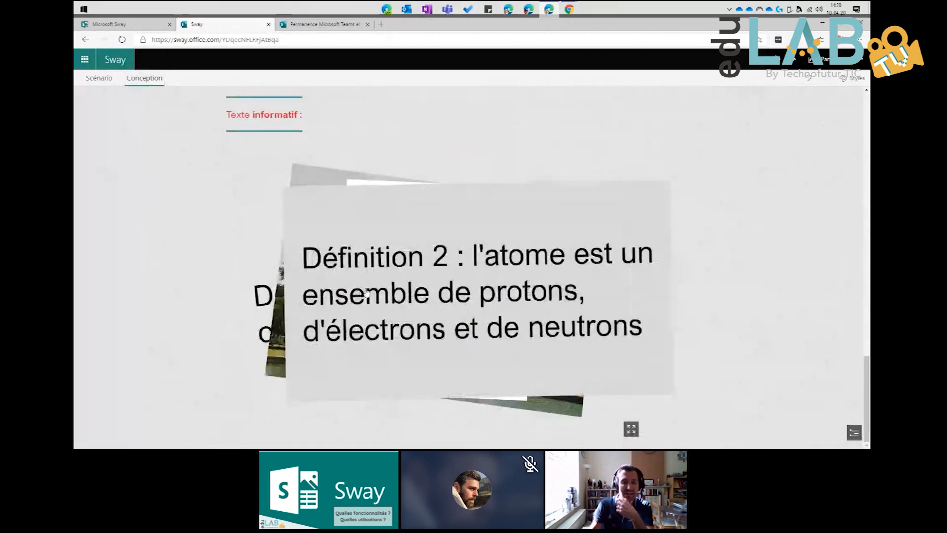
left_click(366, 292)
left_click(367, 292)
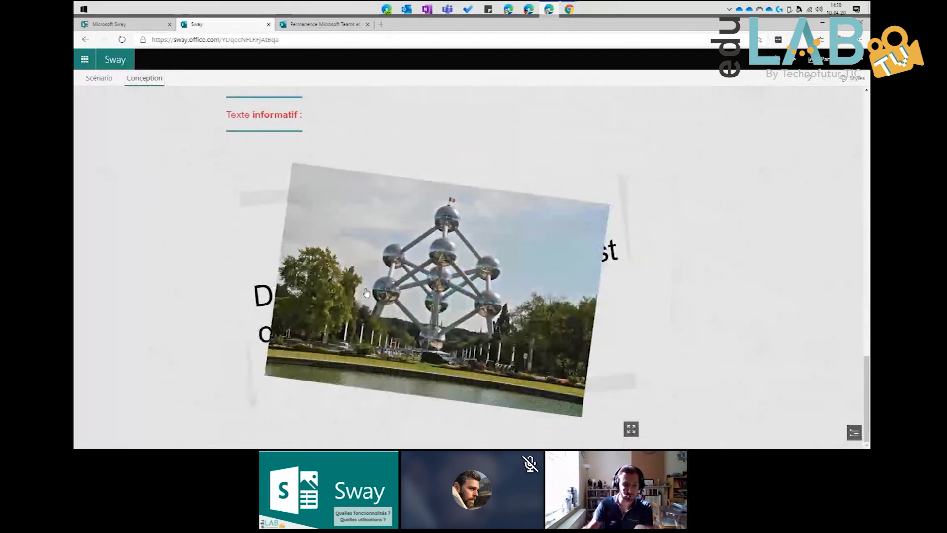
left_click(367, 292)
left_click(367, 292)
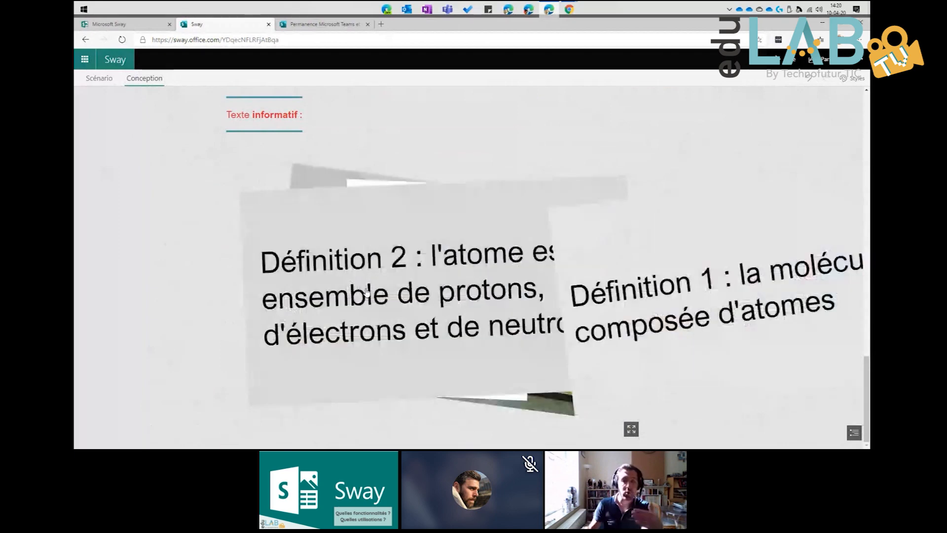
left_click(366, 292)
left_click(366, 292)
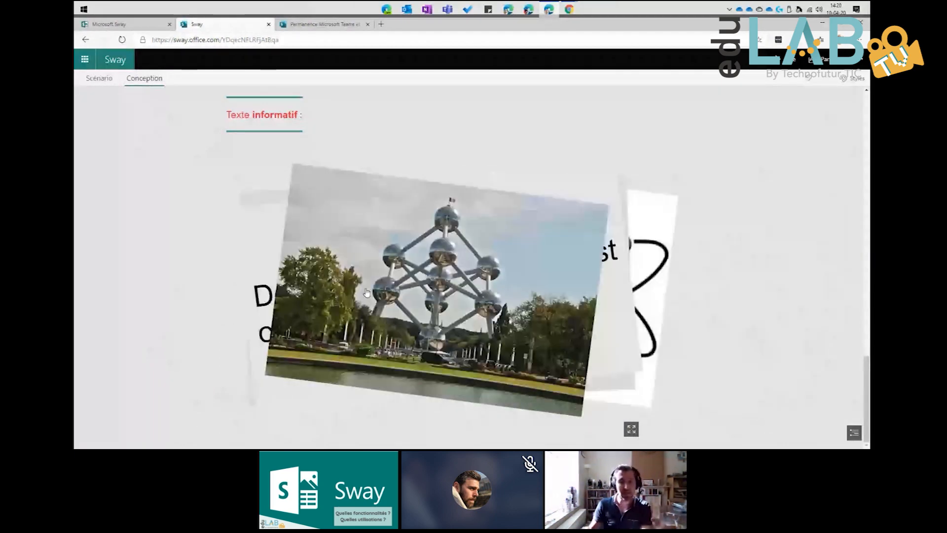
left_click(366, 292)
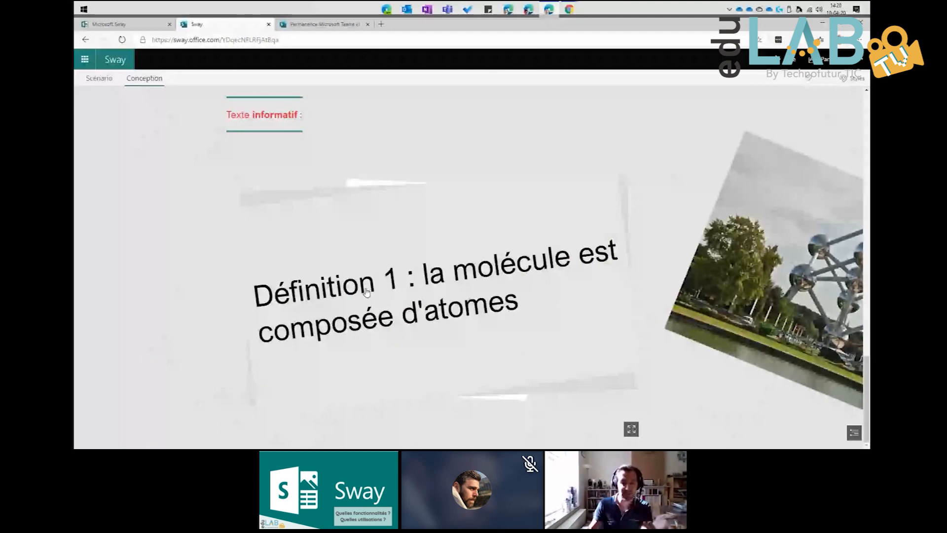
left_click(366, 292)
left_click(367, 292)
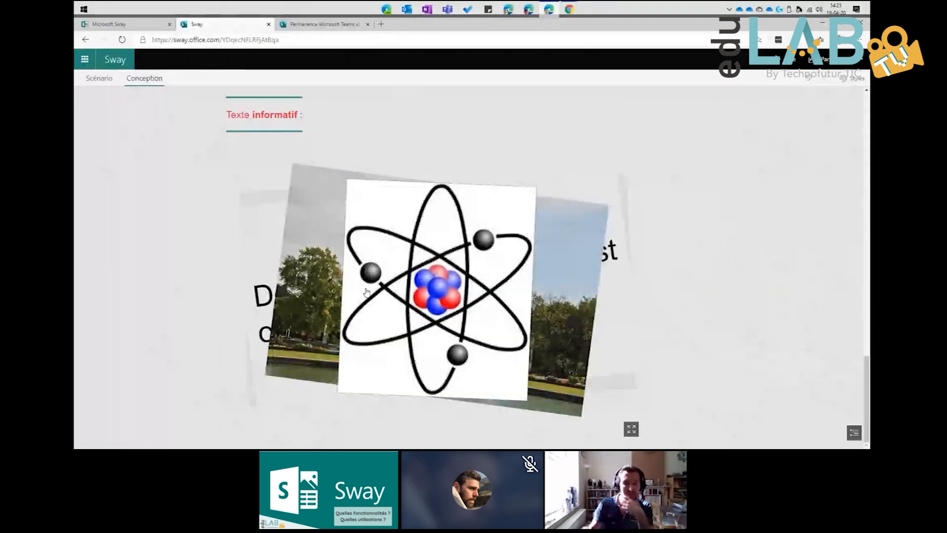